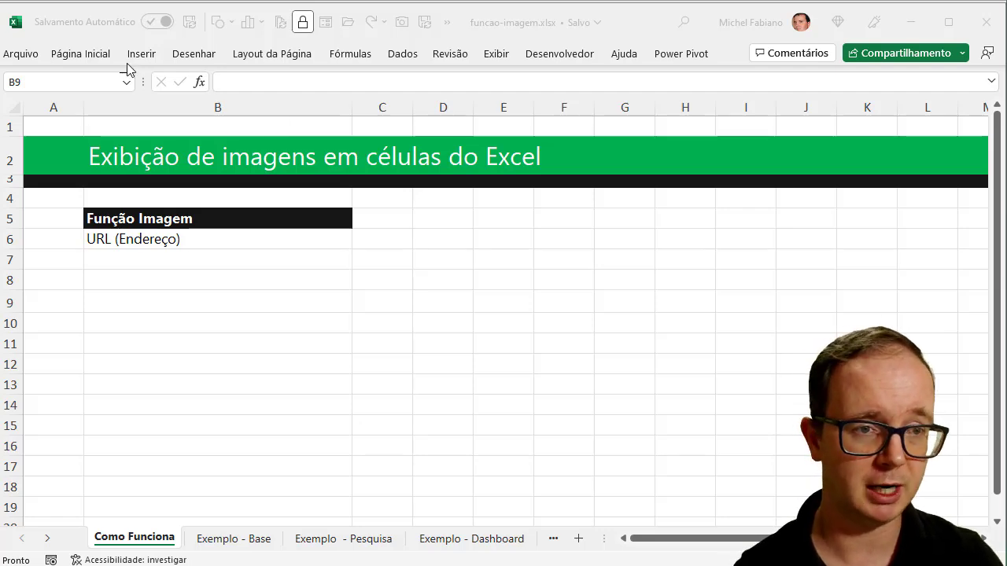
Step: Browse the Office account, Insider and update options in the File view, then return to the worksheet
left_click(17, 54)
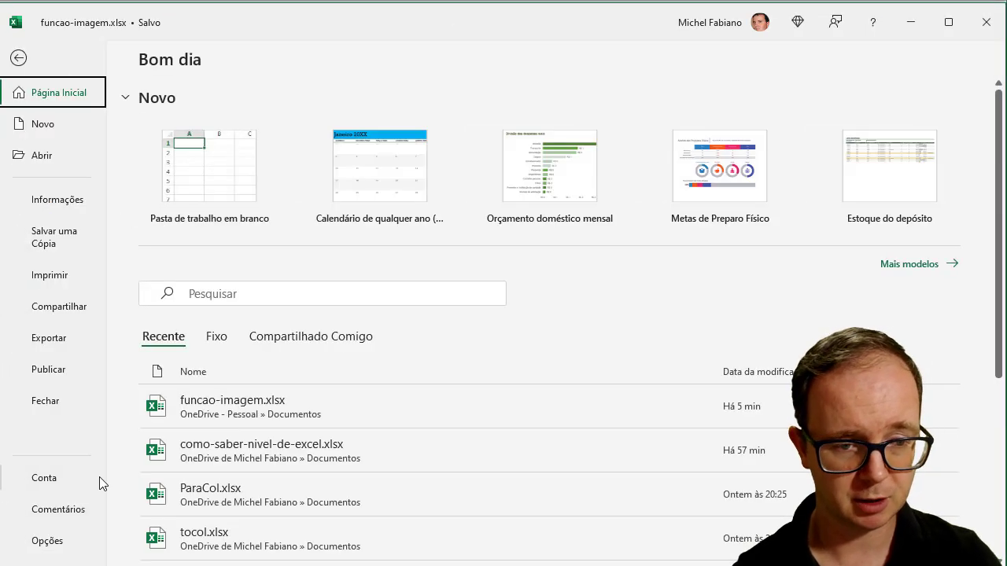
left_click(43, 480)
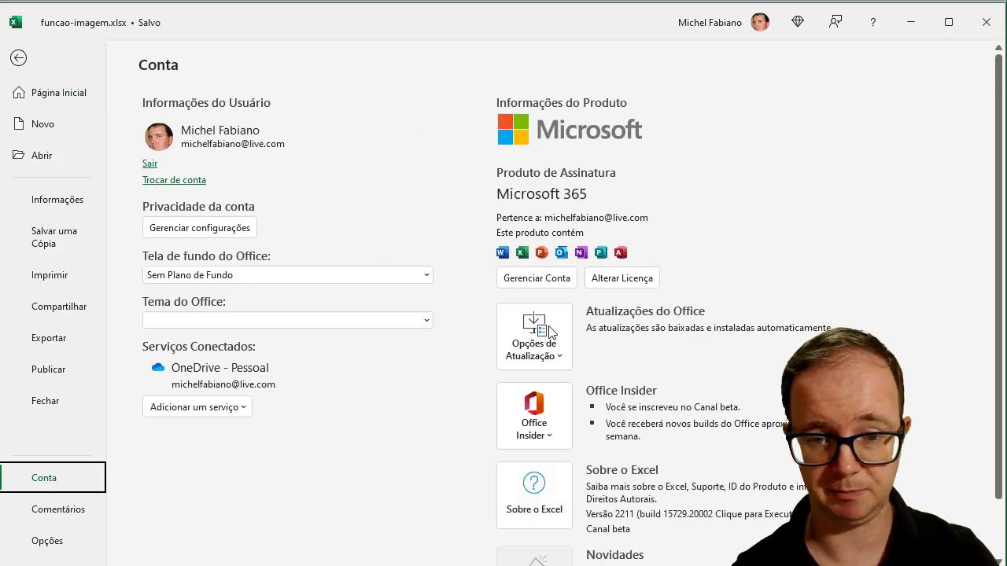
left_click(556, 434)
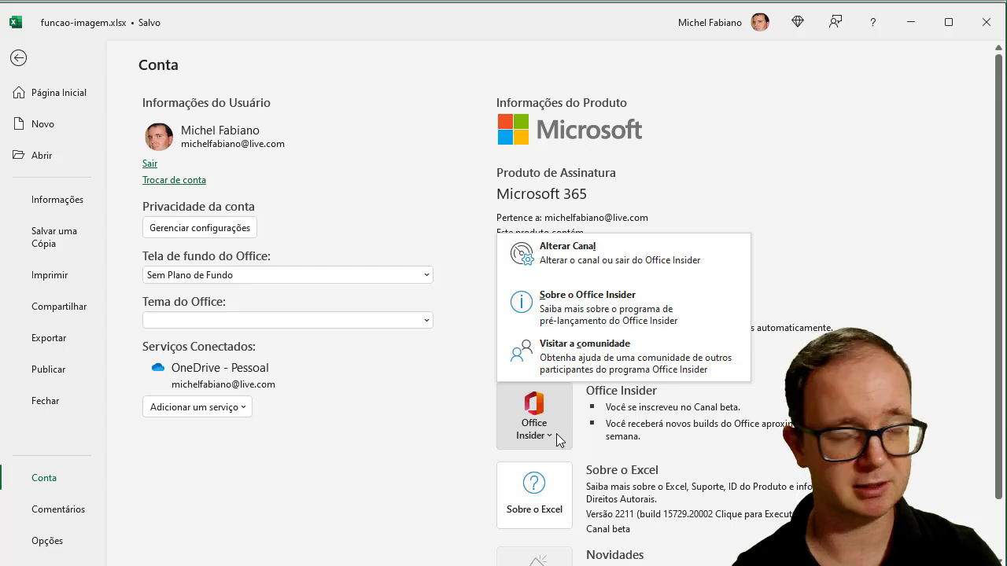
left_click(598, 261)
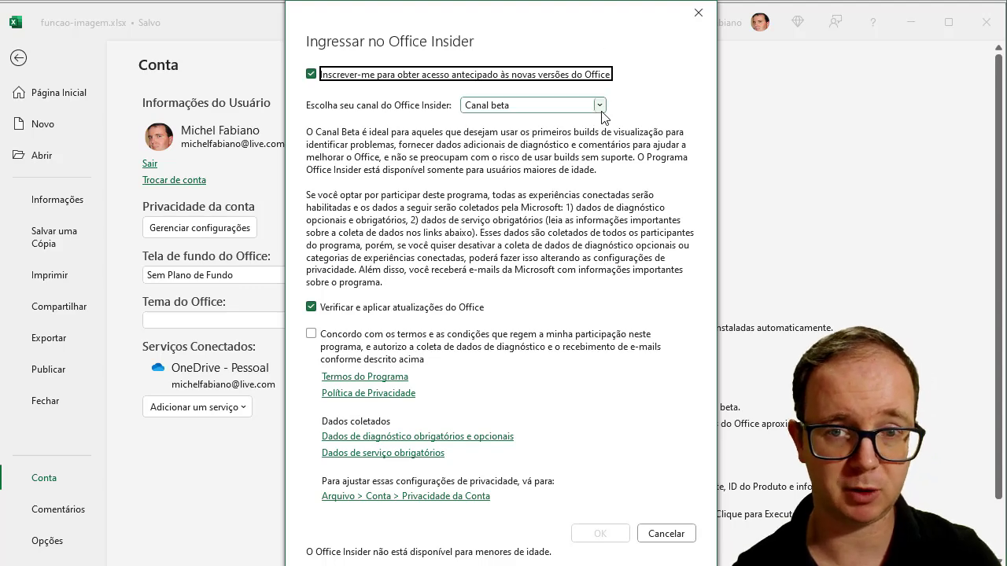
left_click(669, 533)
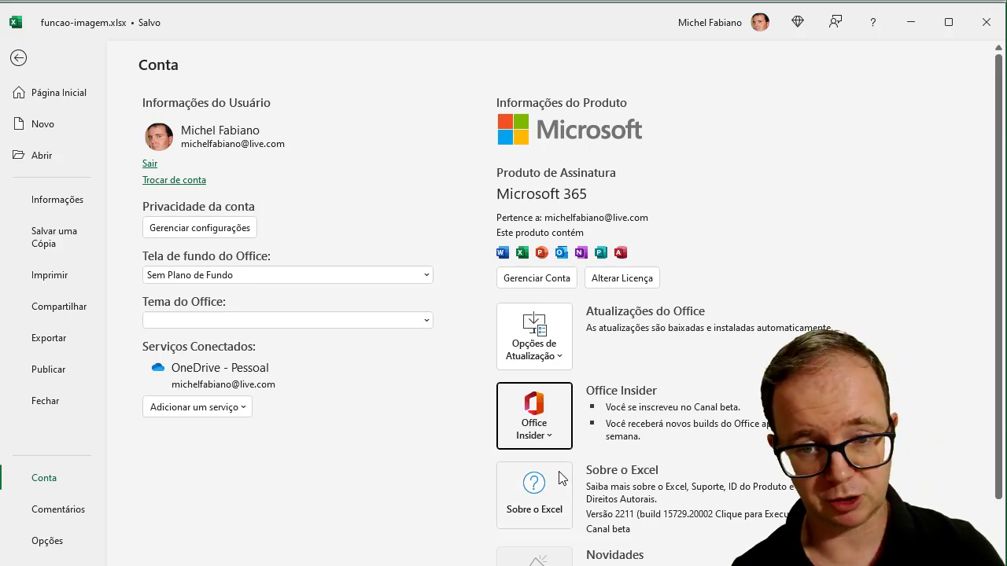
left_click(553, 358)
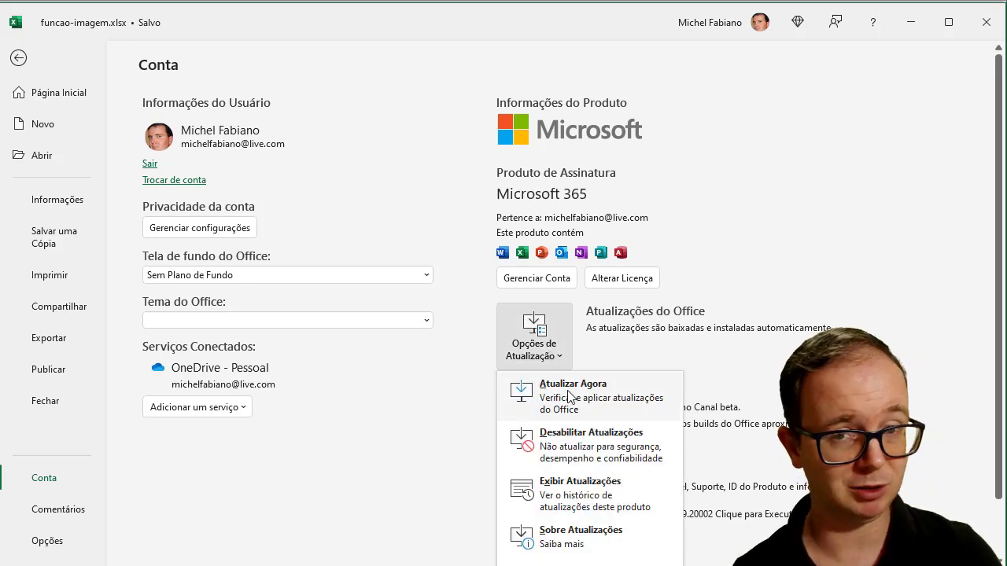
left_click(18, 60)
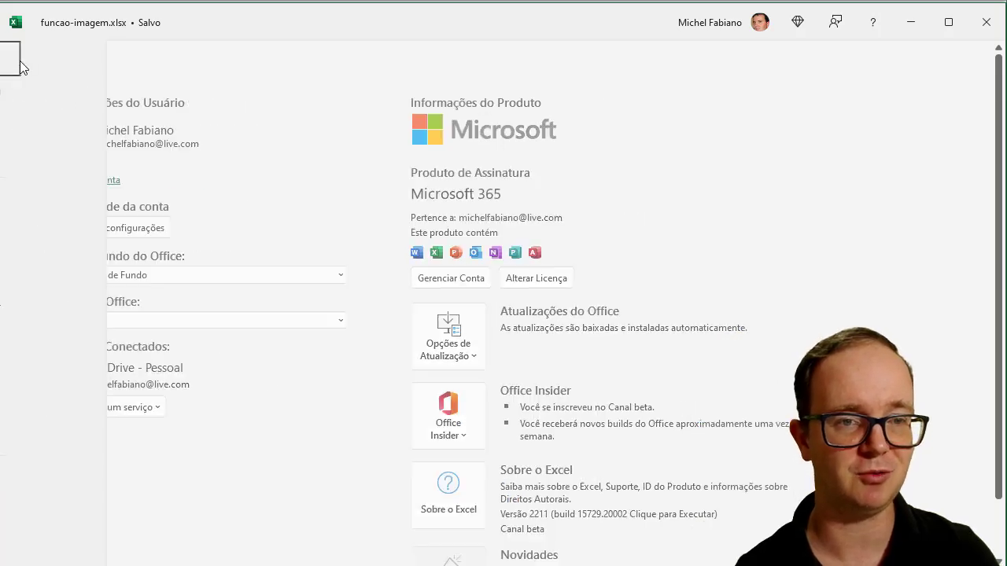
Step: Select B7, then copy the image link of the laptop-with-charts photo in Bing Images
left_click(176, 261)
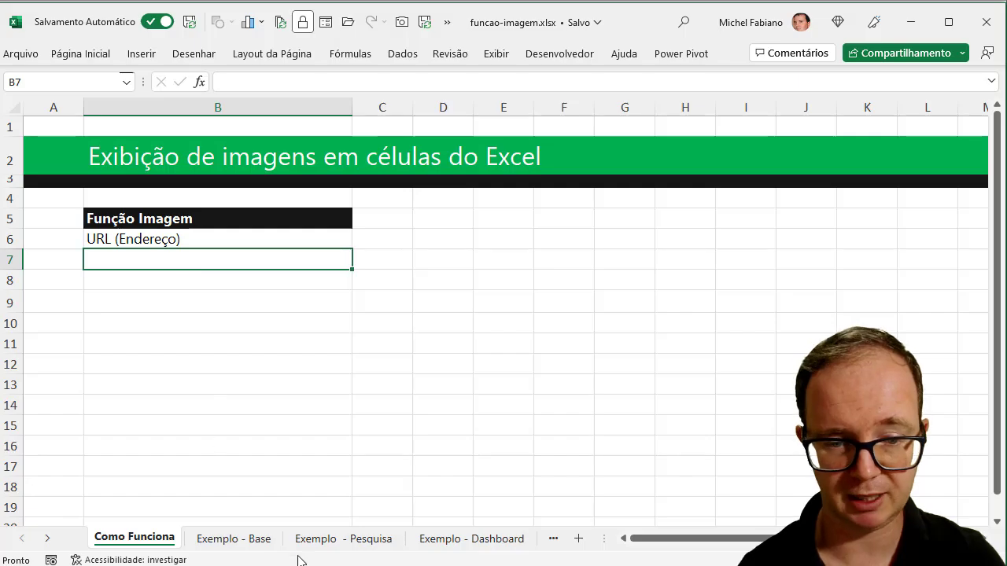
key("alt+Tab")
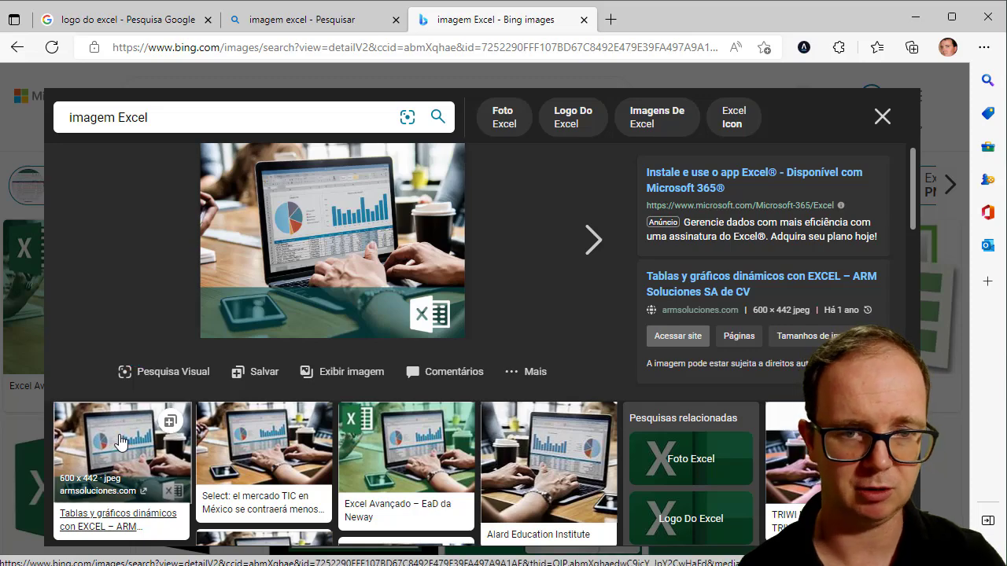
left_click(242, 439)
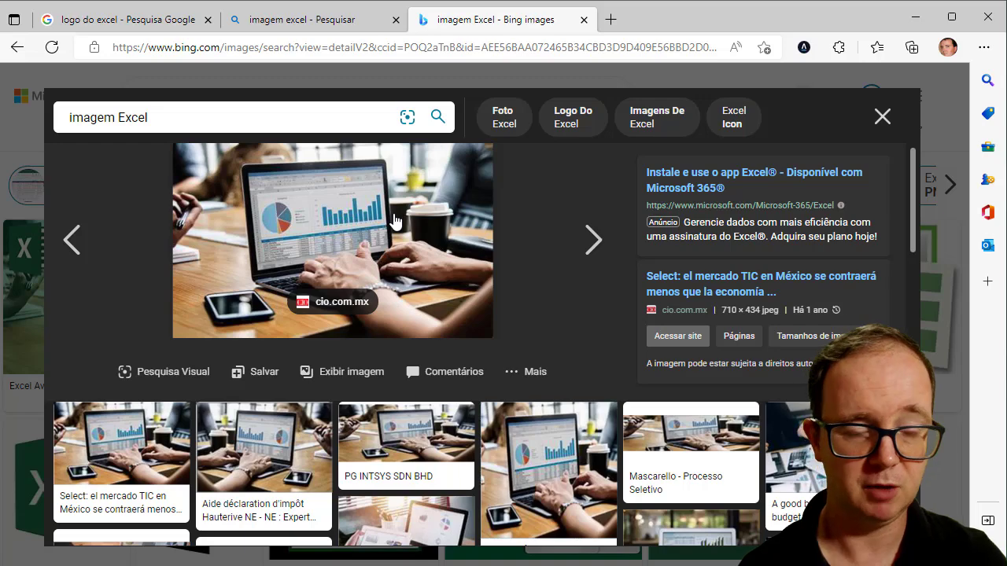
right_click(395, 218)
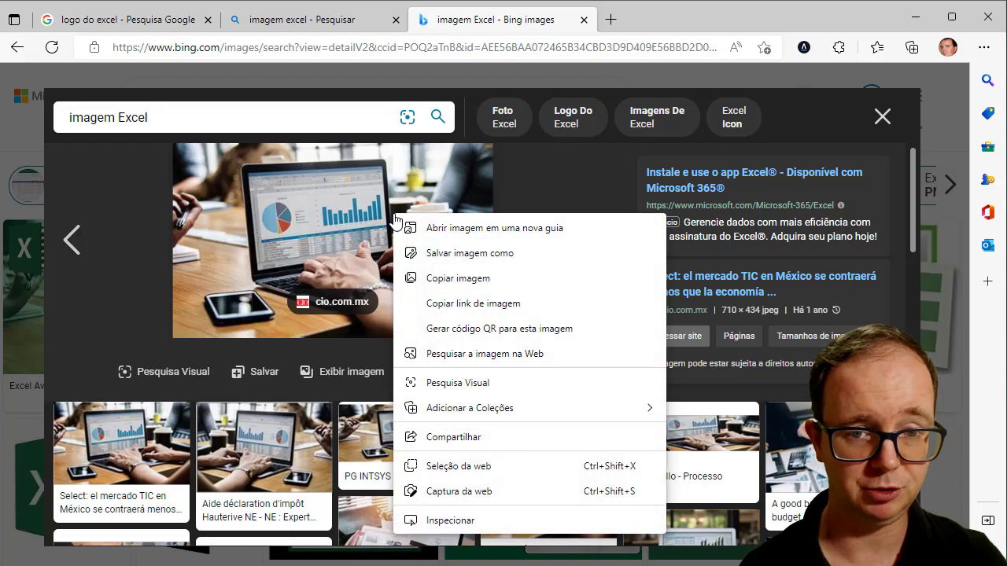
left_click(487, 306)
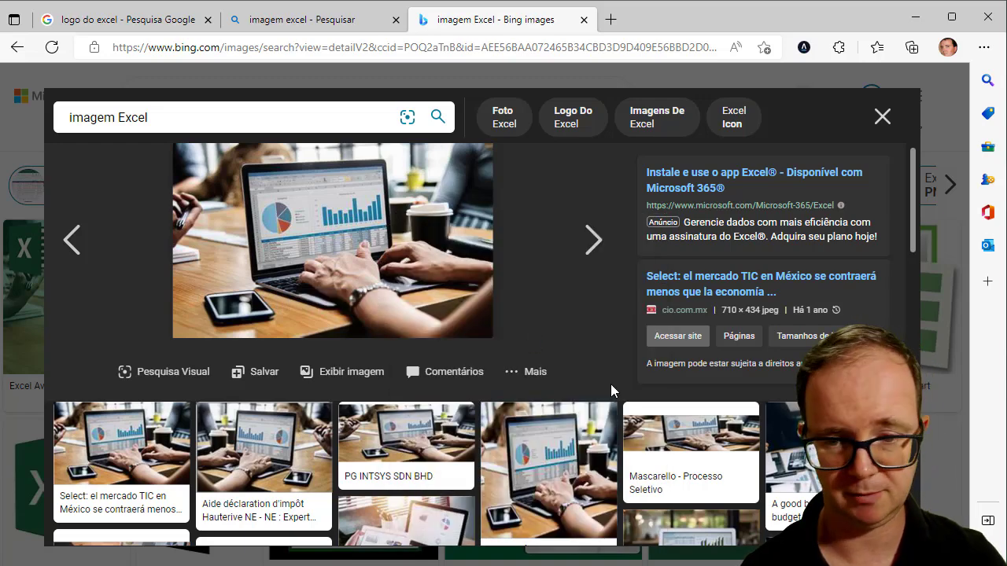
Step: Paste the photo link into B7, enter =IMAGEM(B7) in B9, and make row 9 taller
key("alt+Tab")
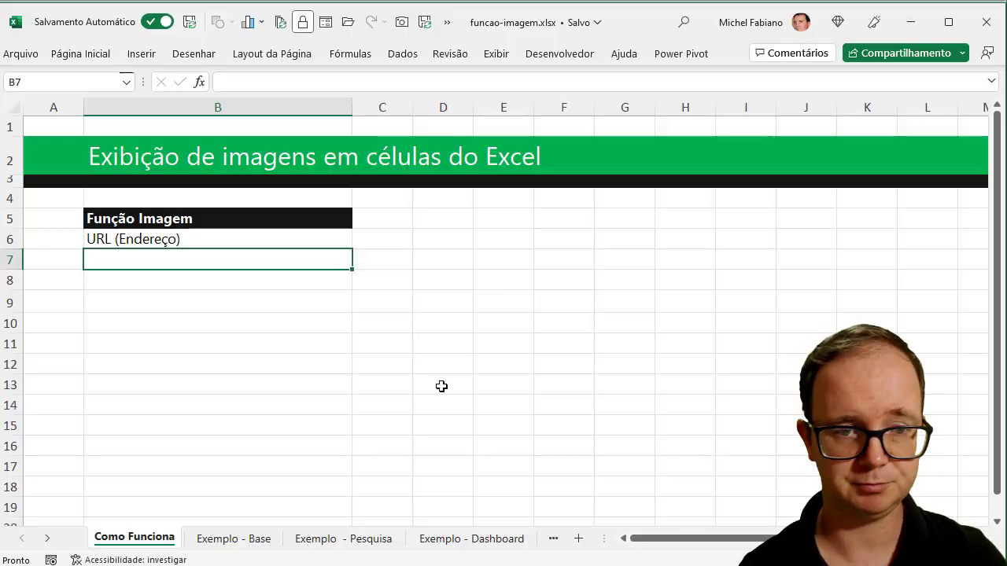
type("https://th.bing.com/th/id/OIP.POQ2aTnBlXH03-SUbePZHQHaEh?pid=ImgDet&rs=1")
left_click(131, 305)
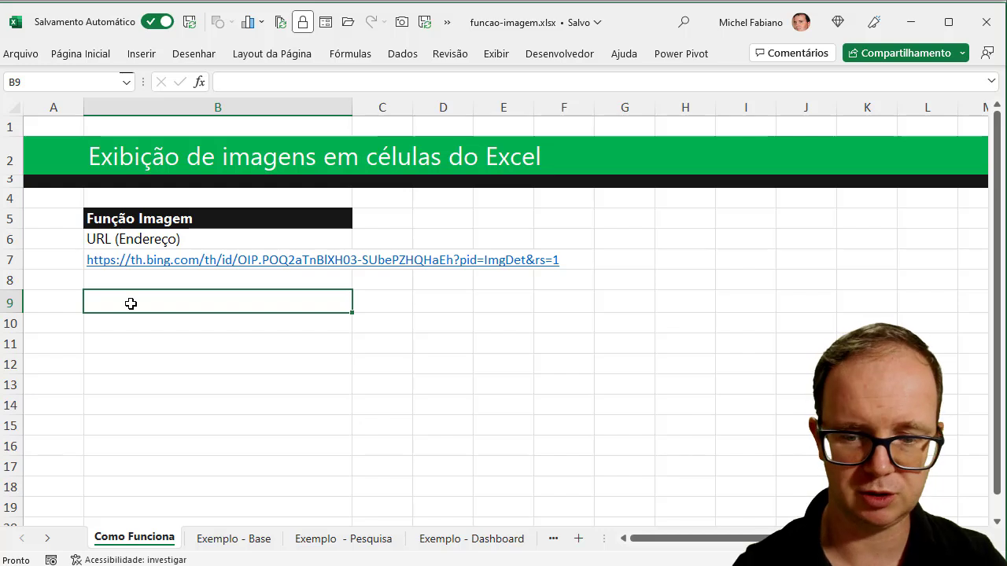
type("=imagem(")
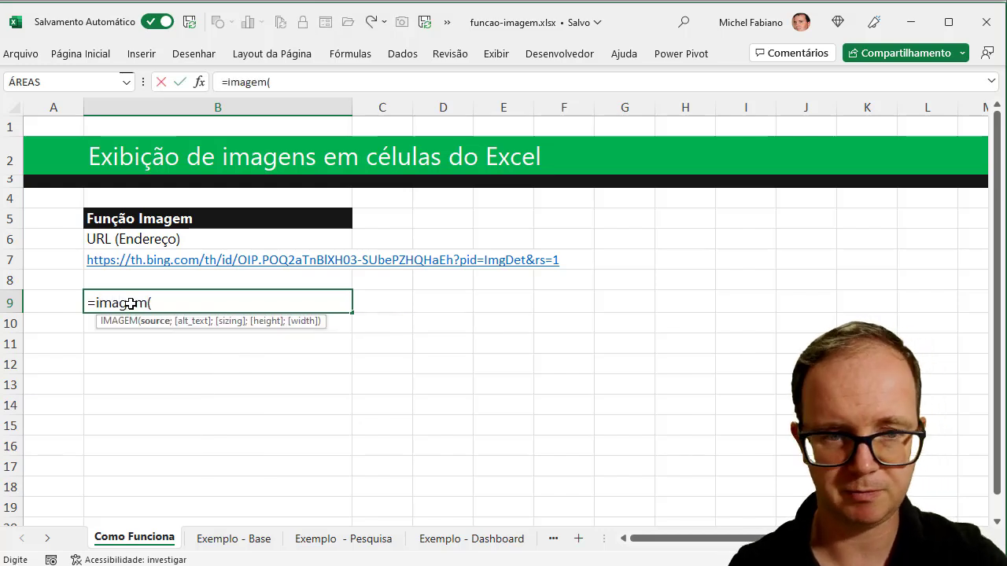
key("Up")
key("Up")
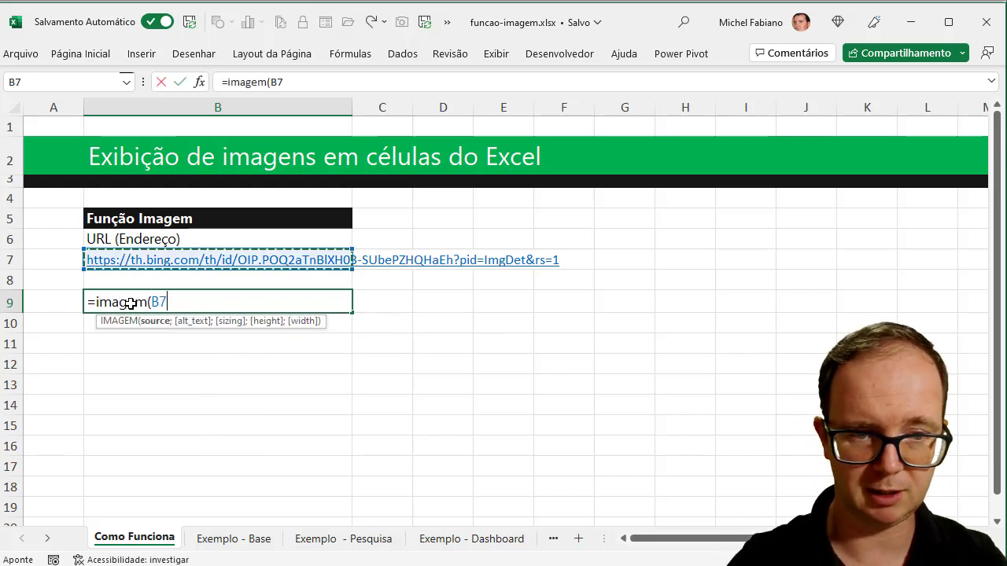
type(")")
key("Return")
left_click(131, 304)
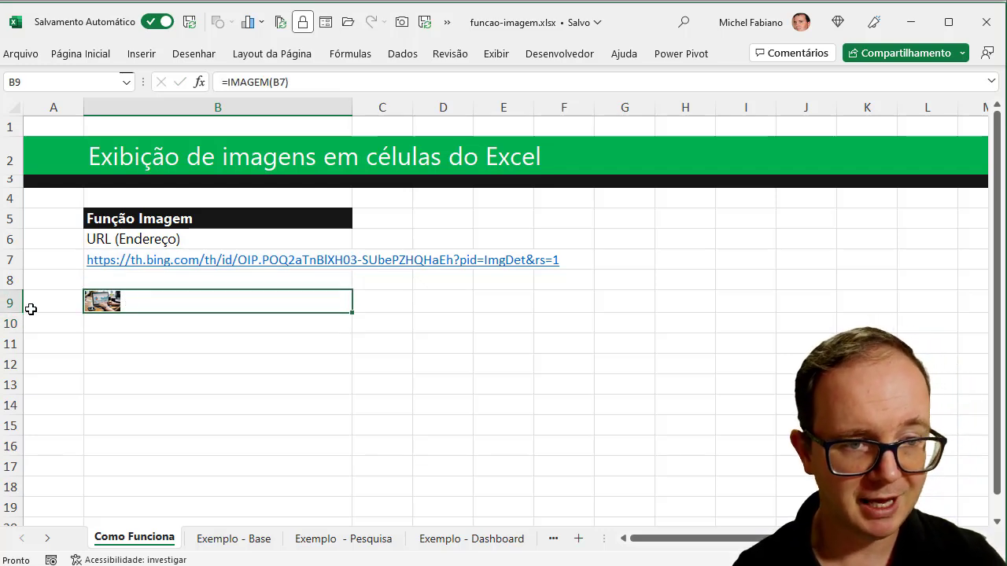
left_click_drag(14, 313, 20, 460)
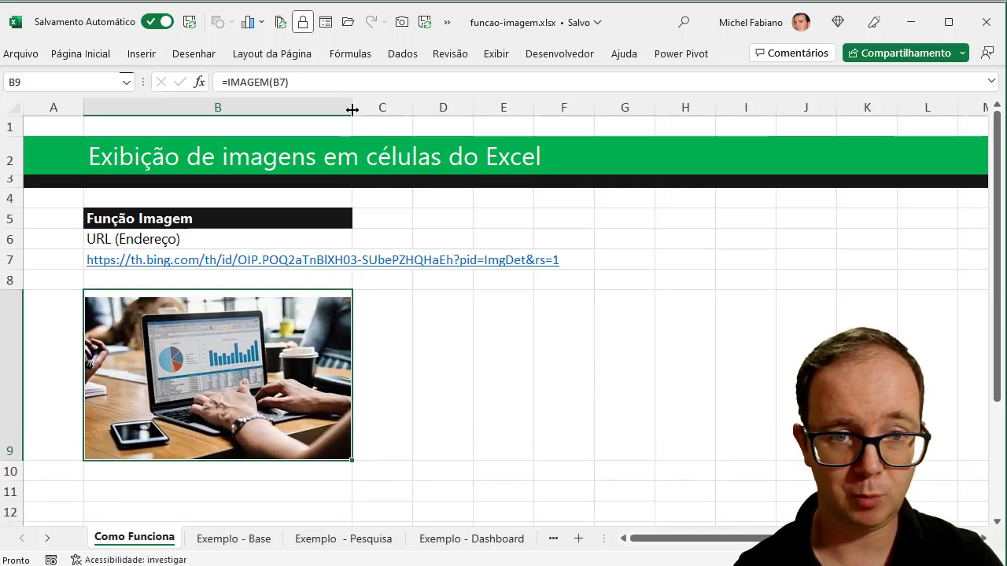
Step: Change B9 to =IMAGEM(B7;;0) so the photo fits, then narrow column B and shorten row 9
mouse_move(353, 110)
left_mouse_down()
mouse_move(400, 110)
mouse_move(269, 116)
mouse_move(334, 117)
left_mouse_up()
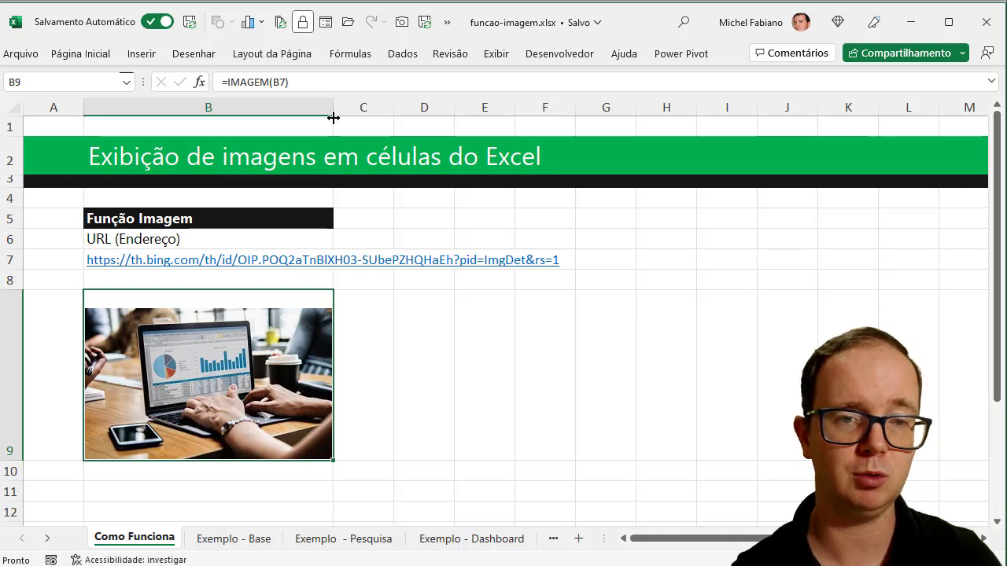
double_click(226, 299)
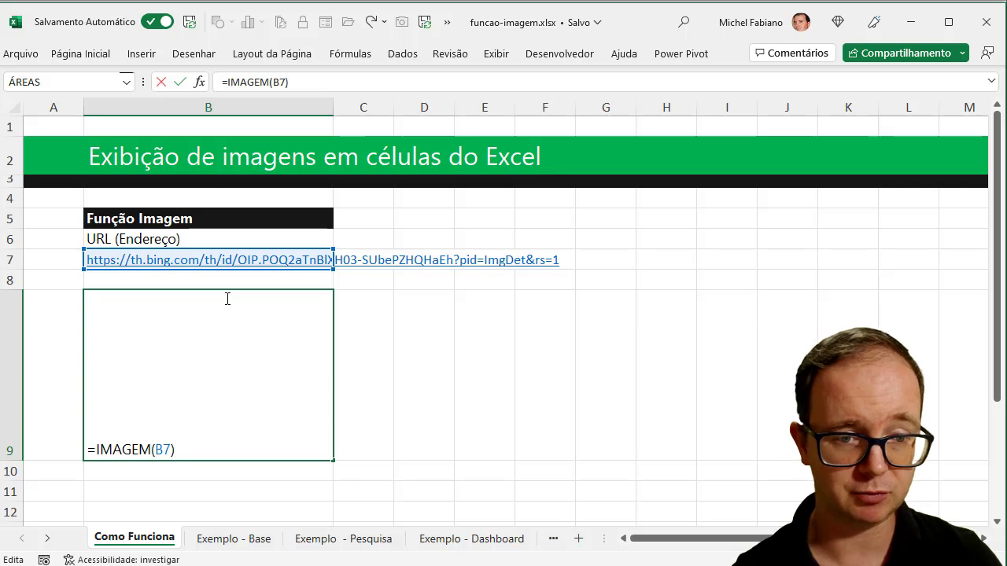
key("BackSpace")
type(";")
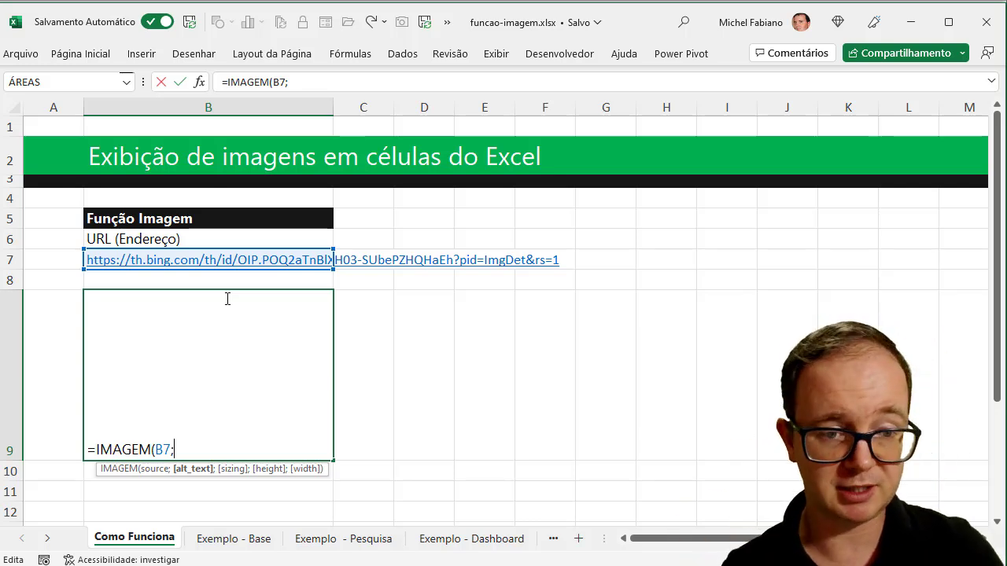
type(";")
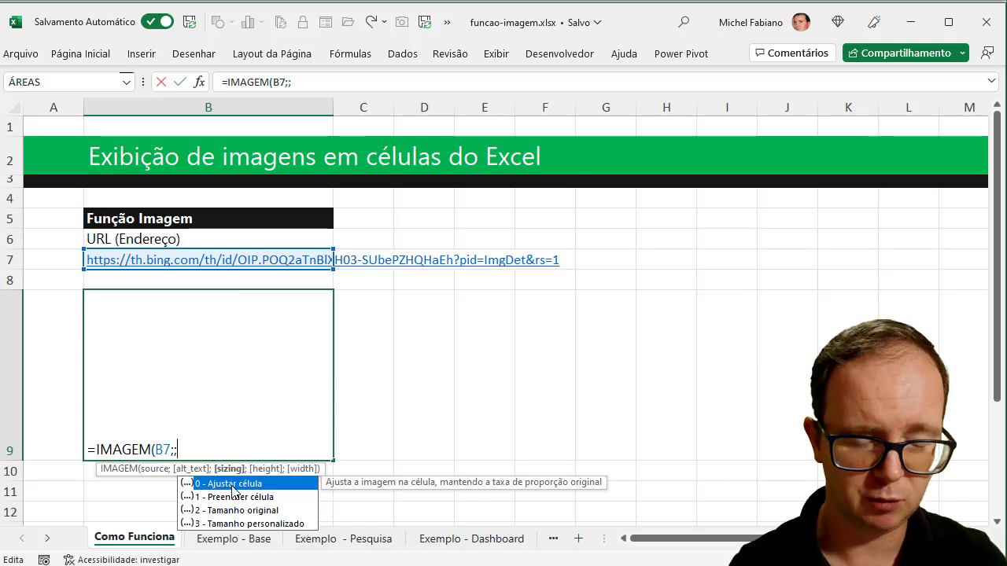
double_click(232, 485)
type(")")
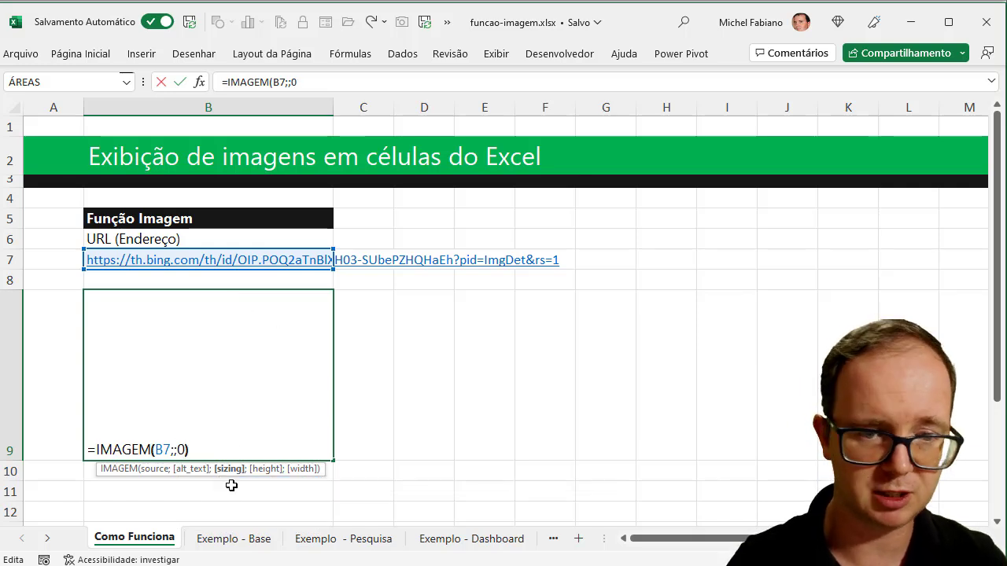
key("Return")
key("Up")
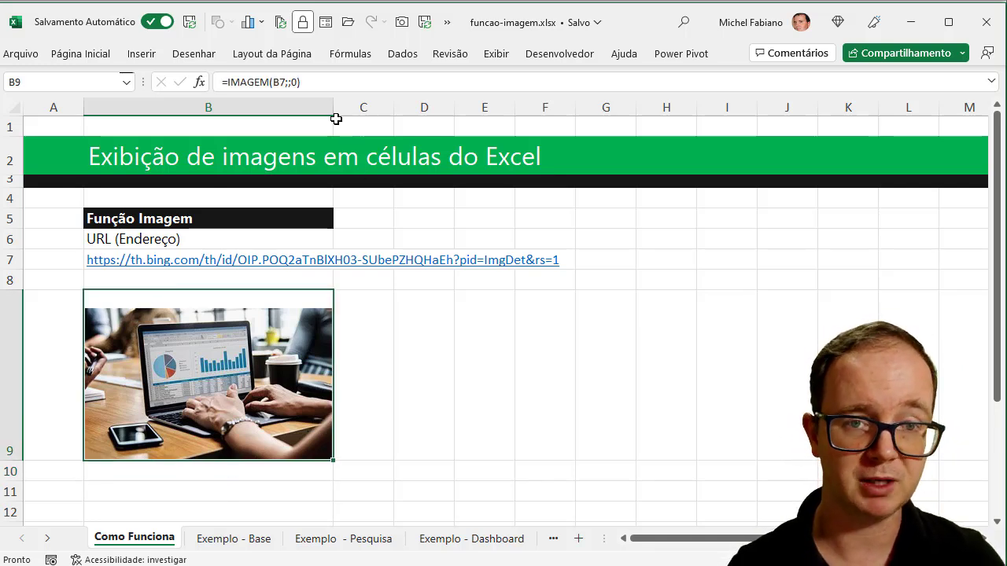
left_click_drag(334, 112, 289, 111)
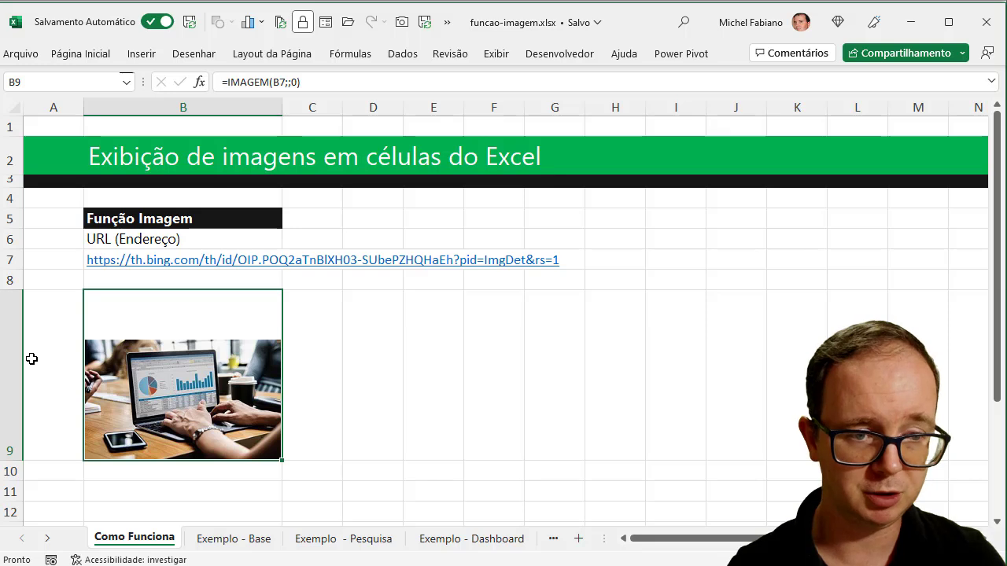
left_click_drag(19, 462, 26, 380)
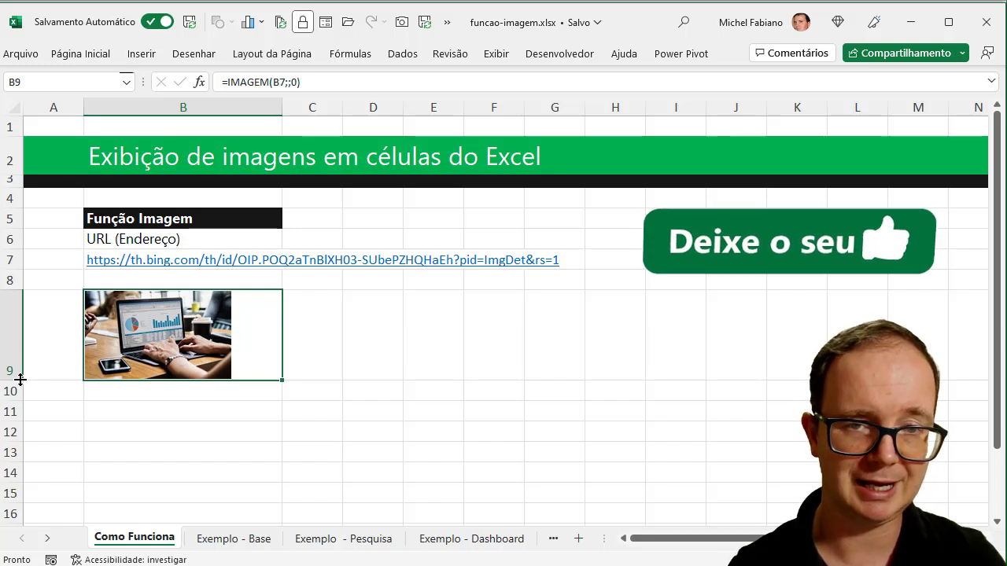
Step: Change B9's IMAGEM sizing to 1 to fill the cell, then to custom sizing 2
double_click(260, 336)
key("BackSpace")
type("1")
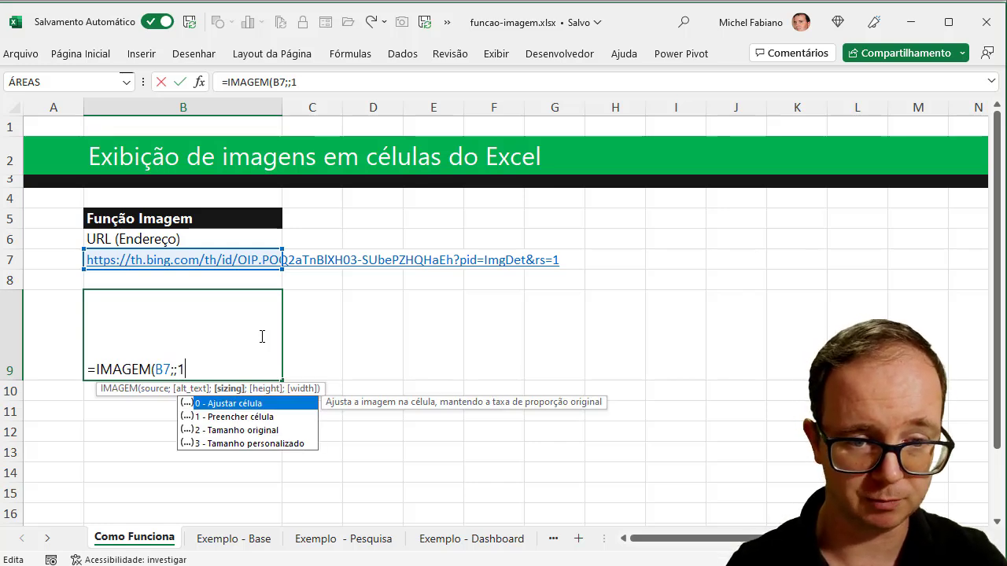
key("Return")
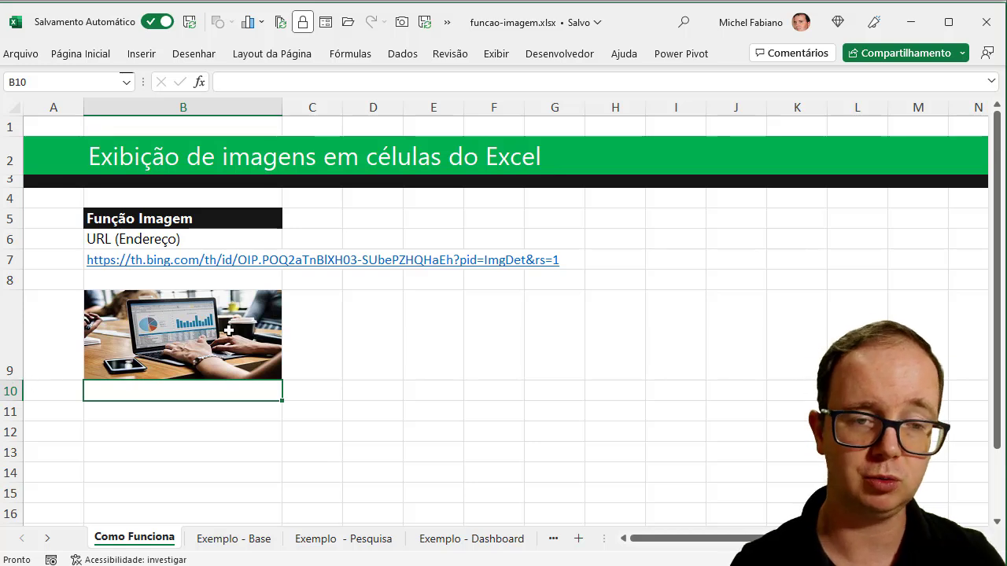
left_click(229, 331)
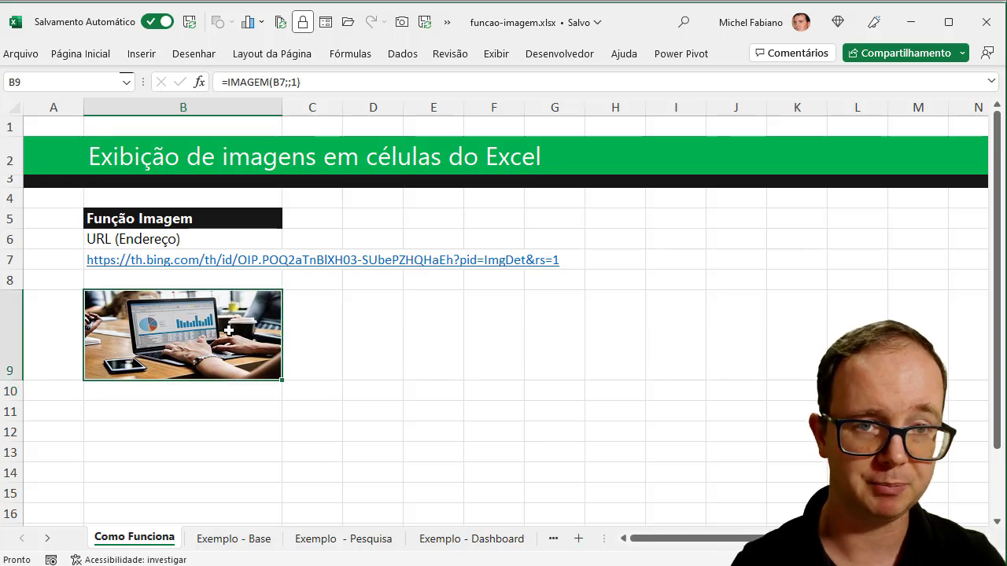
left_click(297, 82)
key("BackSpace")
type("2;50")
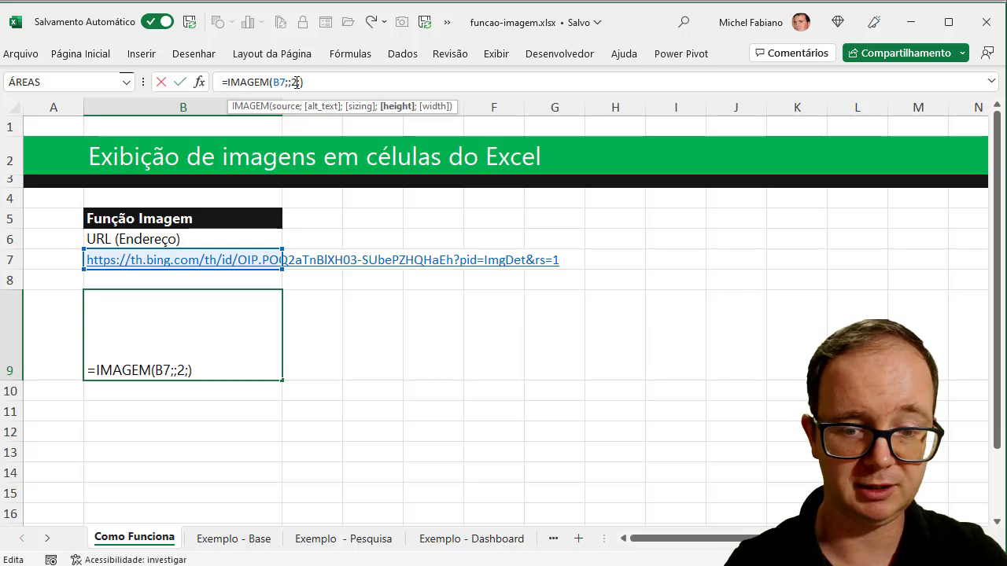
type(";50")
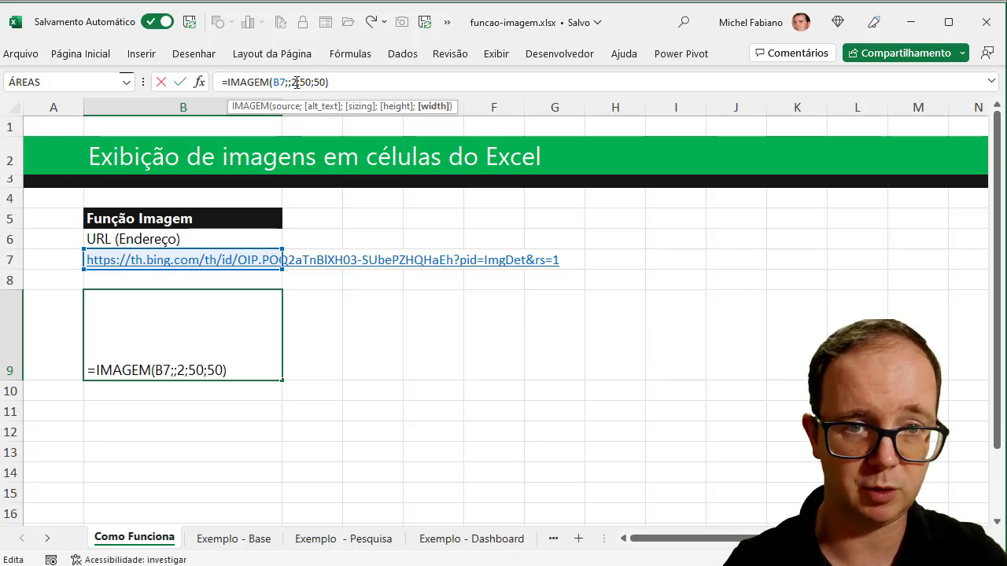
key("Return")
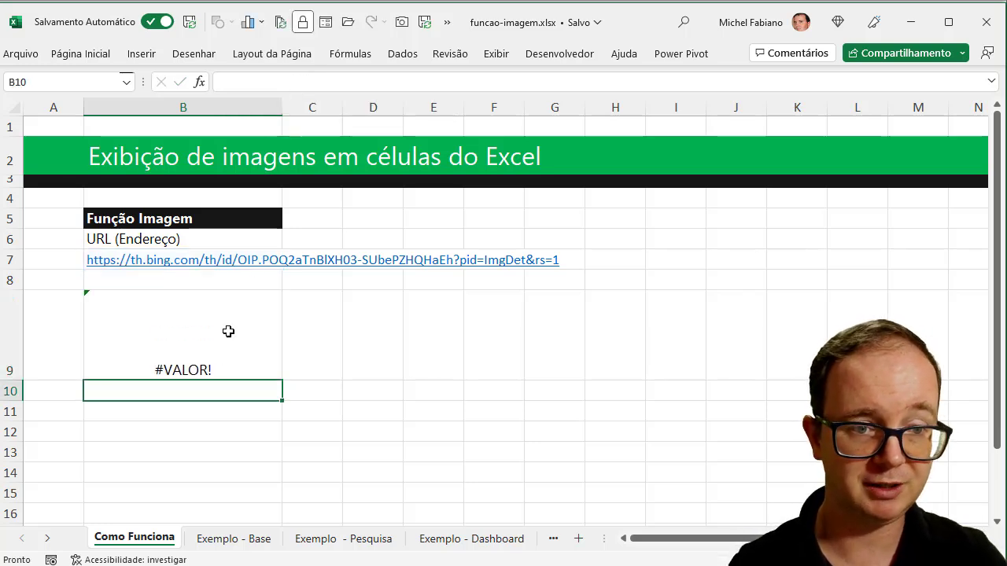
left_click(223, 333)
Step: Enlarge row 9 and column B and set custom height and width to 500, giving #VALOR!
left_click_drag(11, 380, 11, 450)
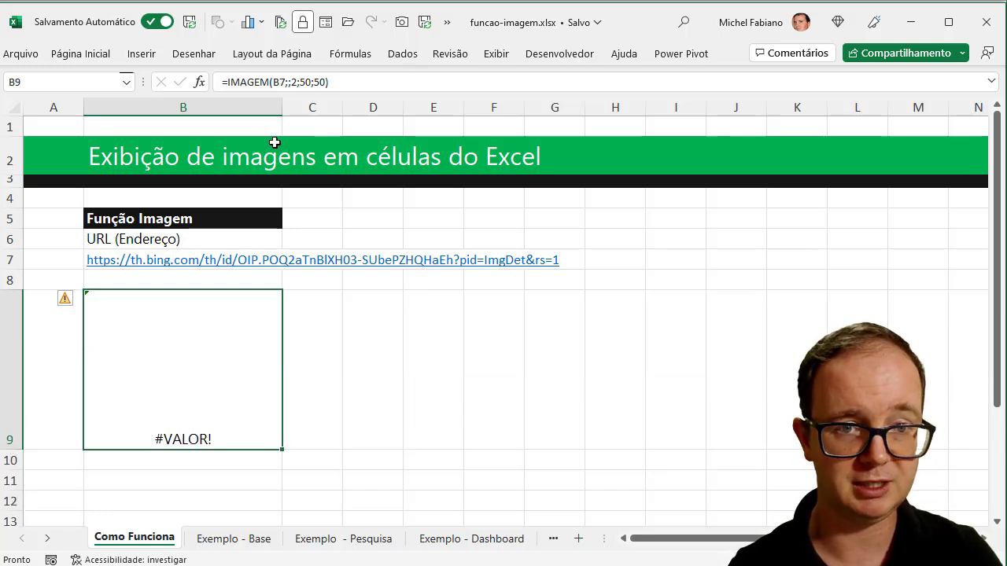
left_click_drag(282, 111, 310, 110)
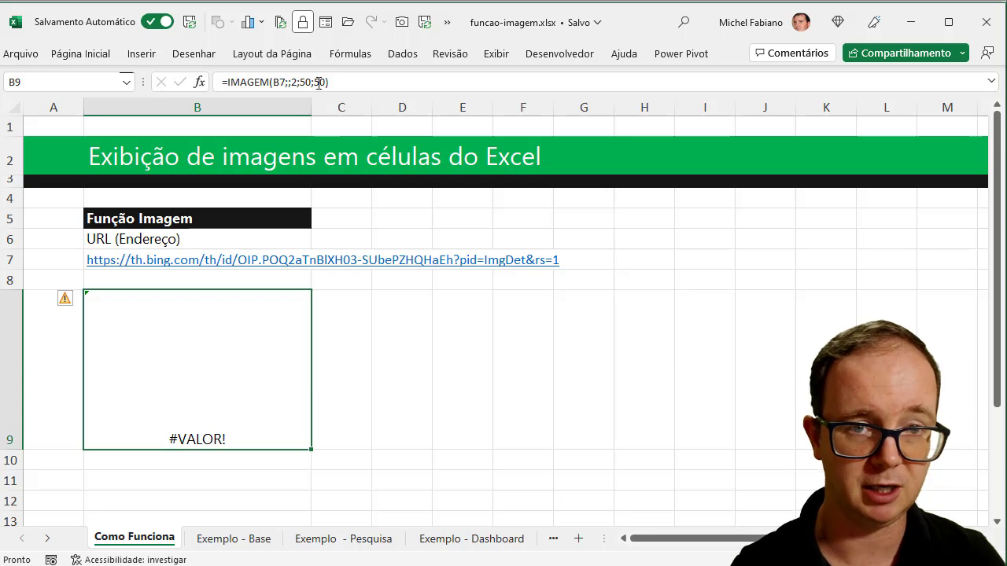
left_click(312, 82)
type("0")
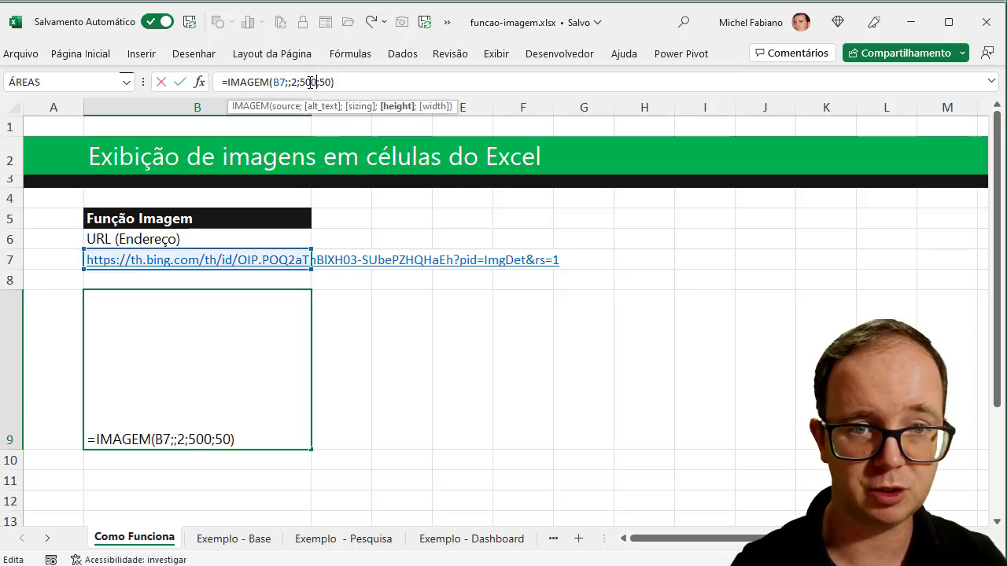
left_click(327, 82)
key("Return")
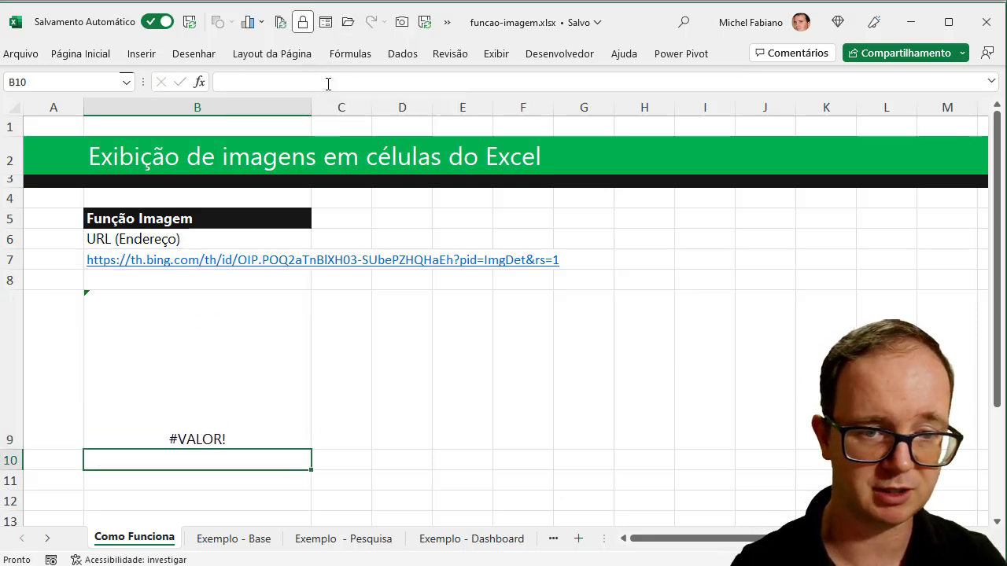
left_click(214, 338)
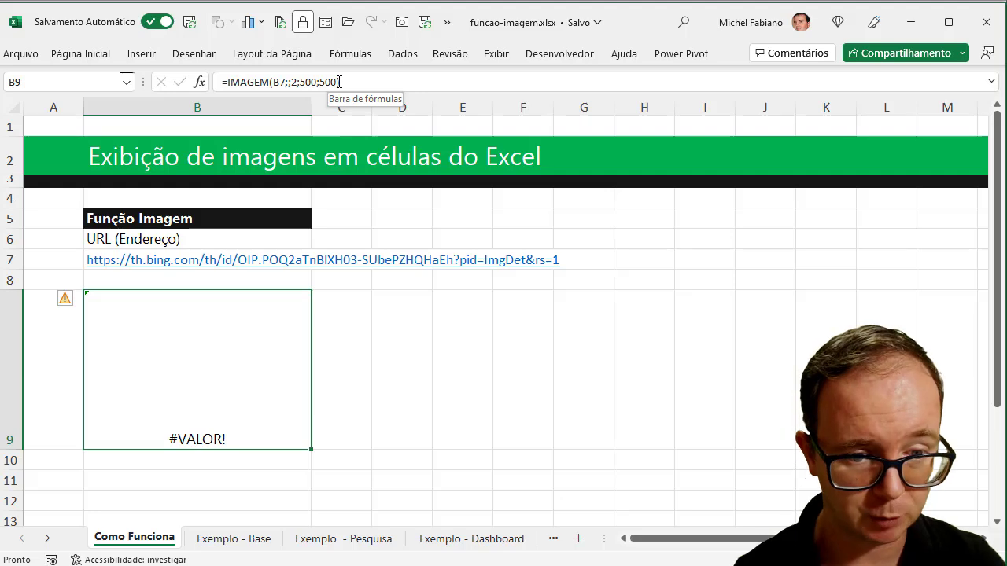
Step: Review the car names in column B of Exemplo - Base, then switch to Exemplo - Pesquisa
left_click(268, 544)
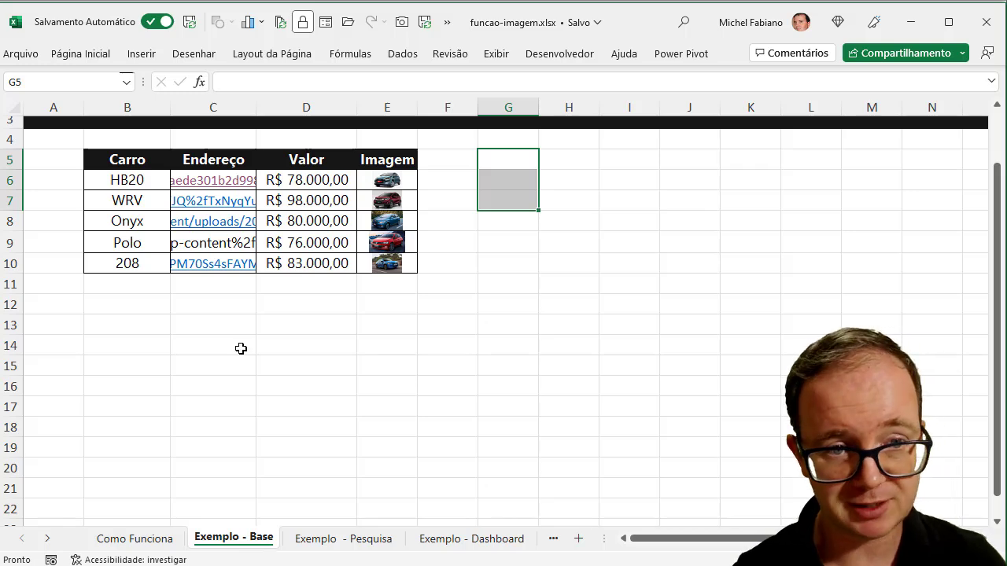
scroll(1000, 151, "up", 1)
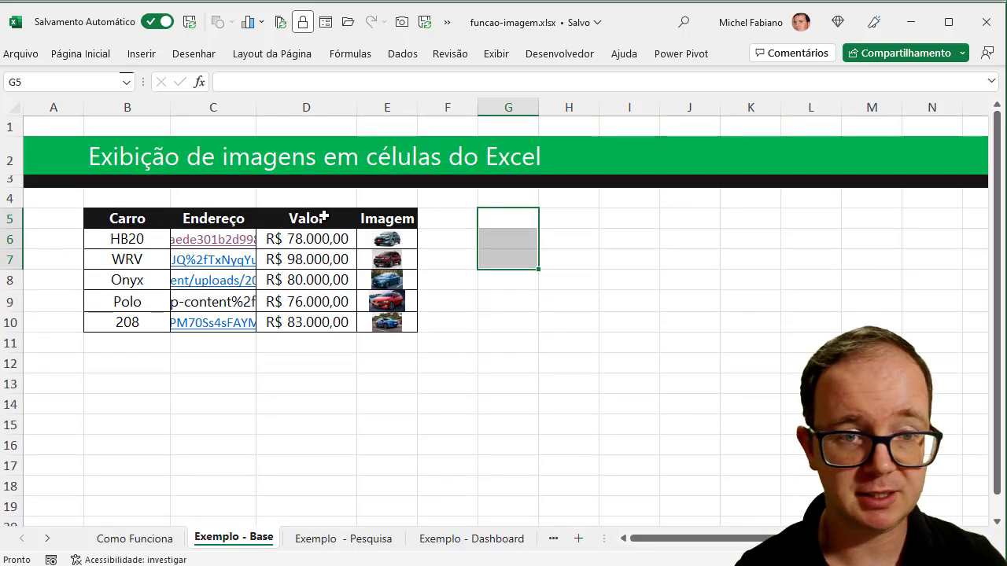
left_click_drag(143, 247, 129, 340)
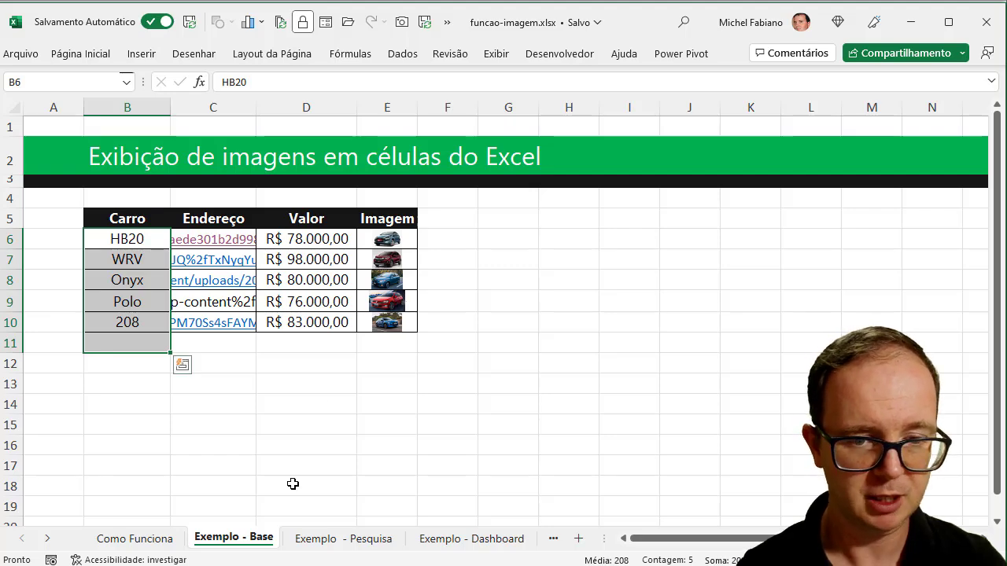
left_click(315, 540)
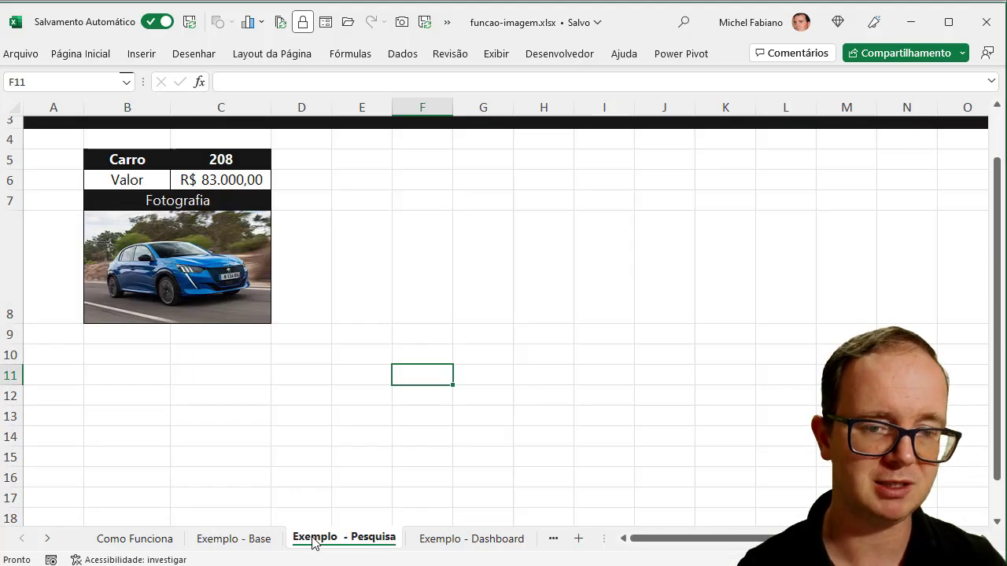
Step: Look up wrv and then hb20 in C5, showing R$ 78.000,00, and move to photo cell B8
left_click(234, 159)
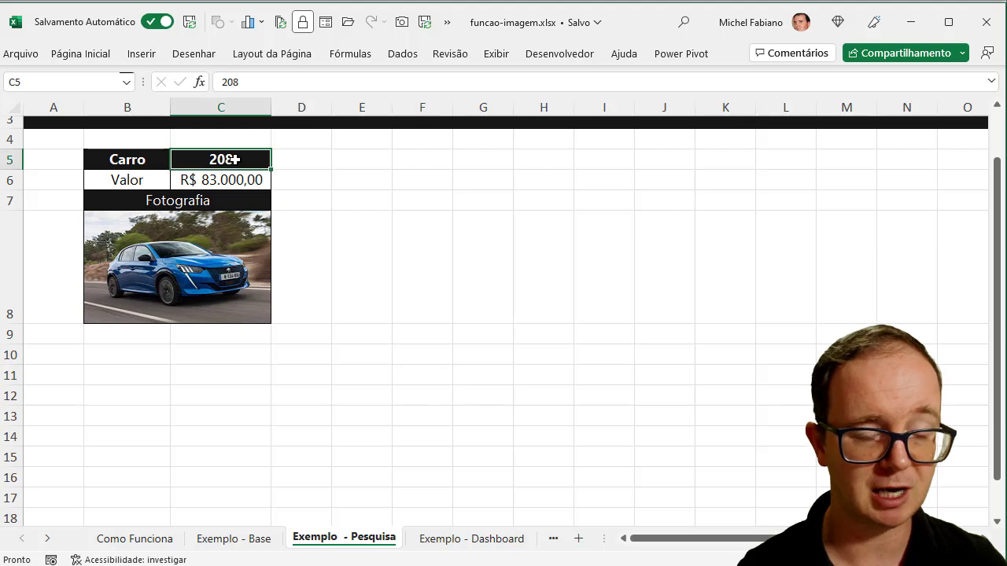
type("wrv")
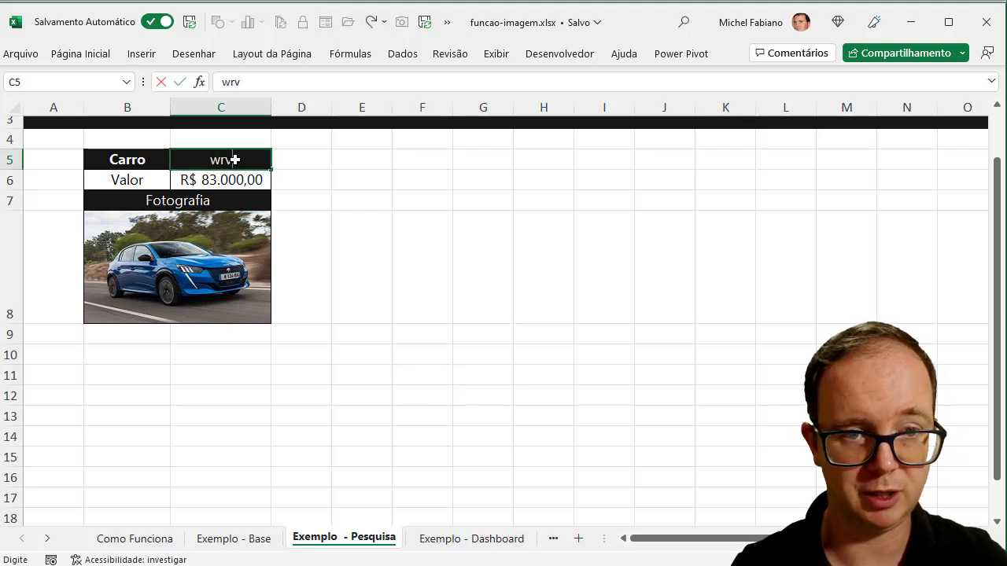
key("Return")
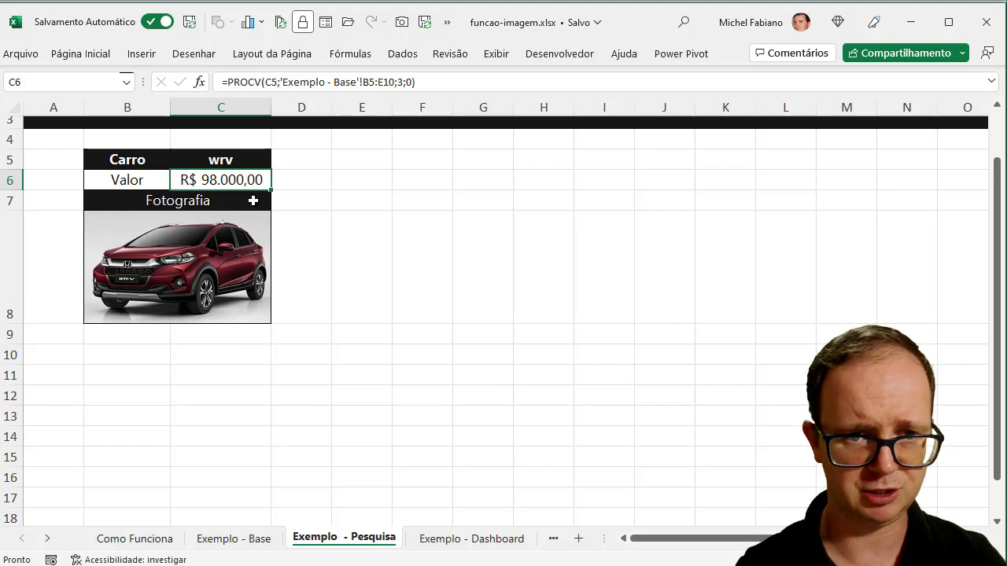
left_click(242, 157)
type("hb20")
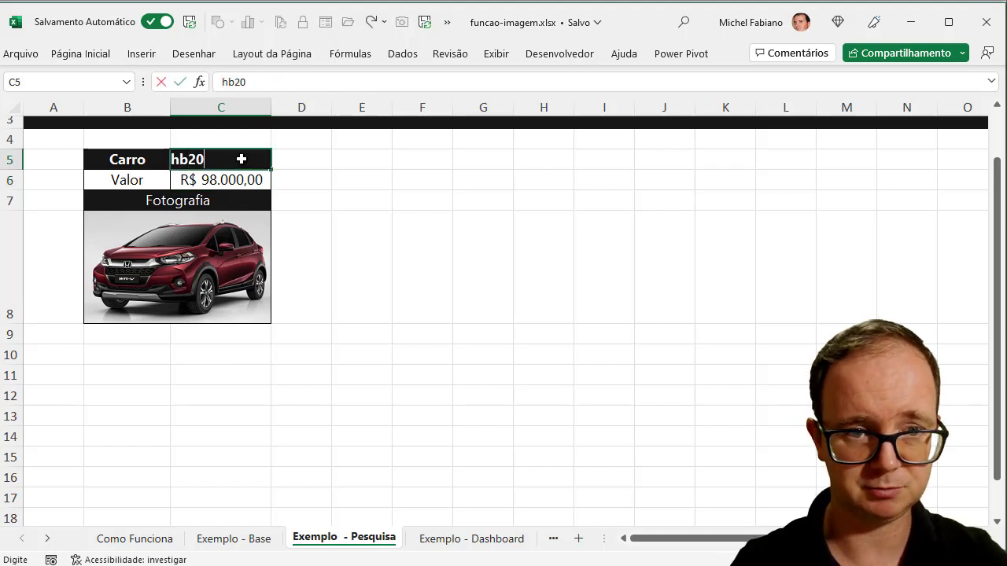
key("Return")
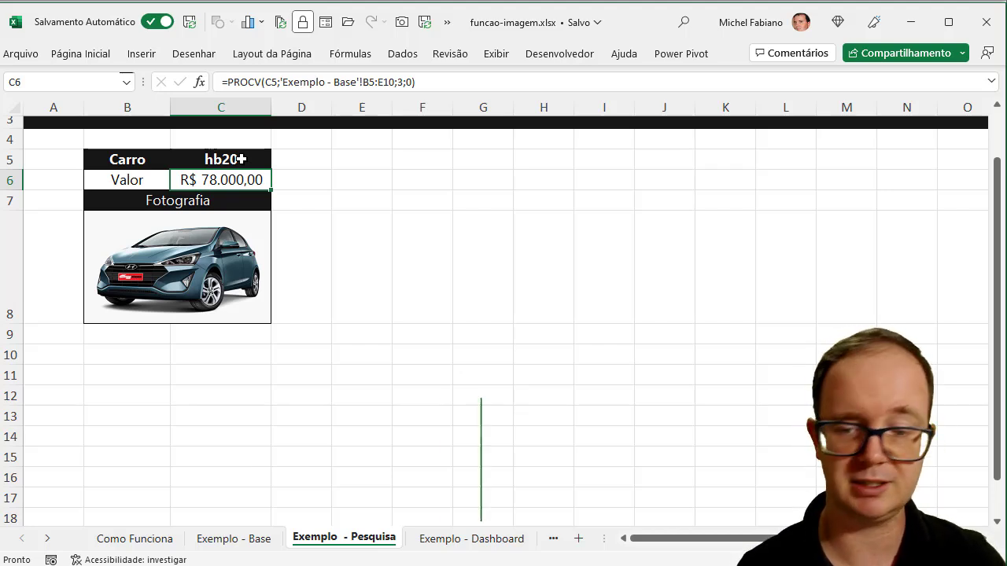
key("Down")
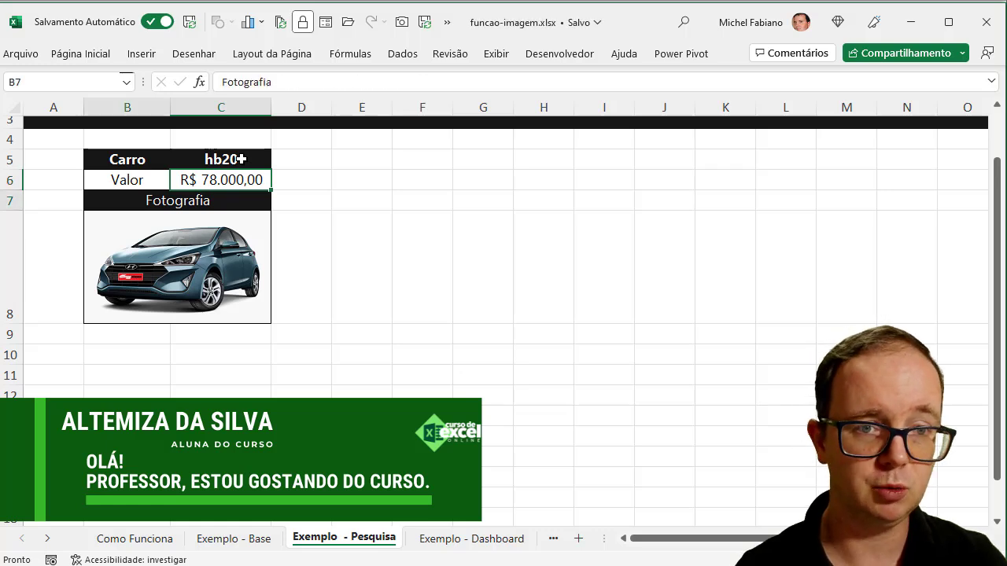
key("Down")
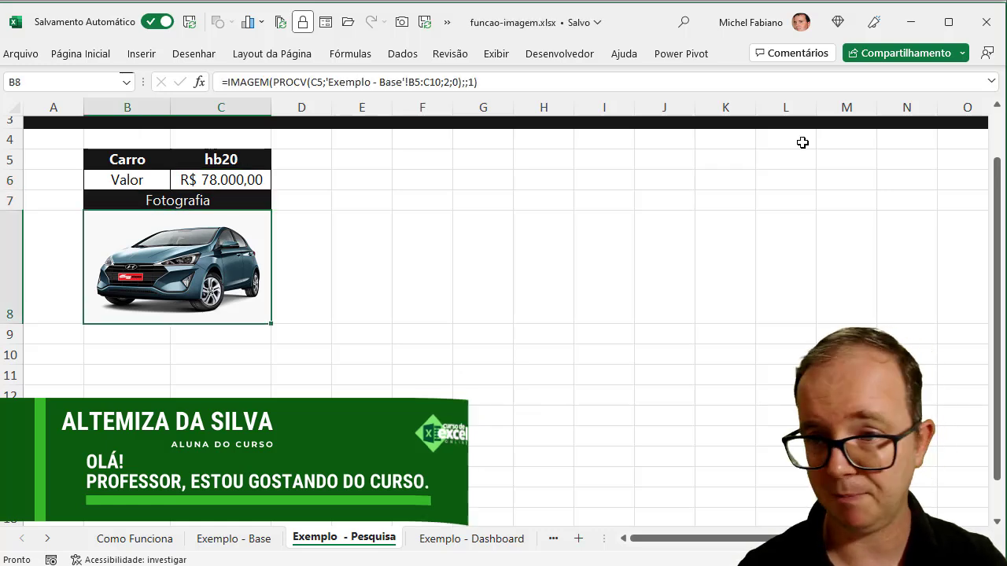
scroll(972, 381, "up", 1)
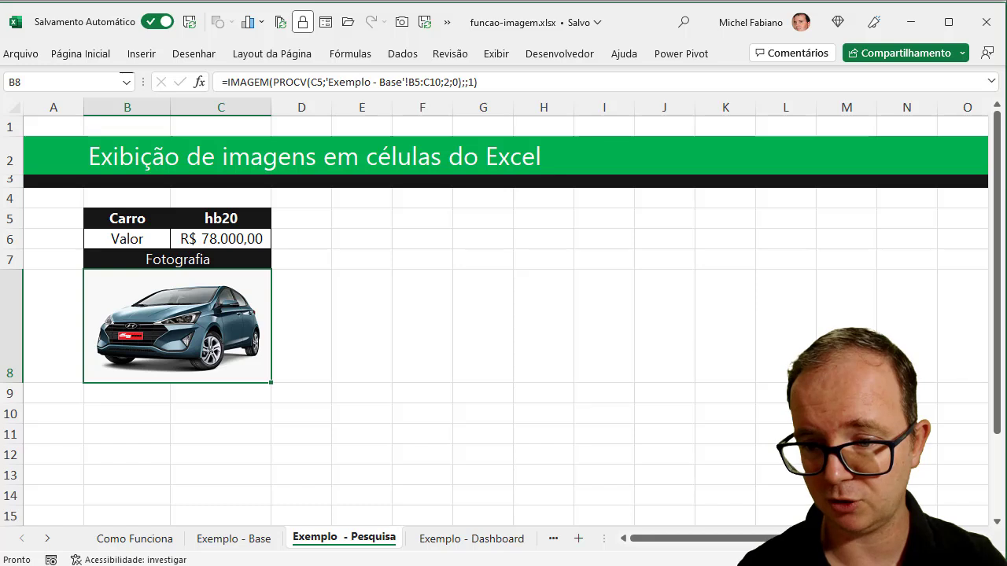
scroll(971, 382, "up", 1, "ctrl")
scroll(972, 381, "up", 1, "ctrl")
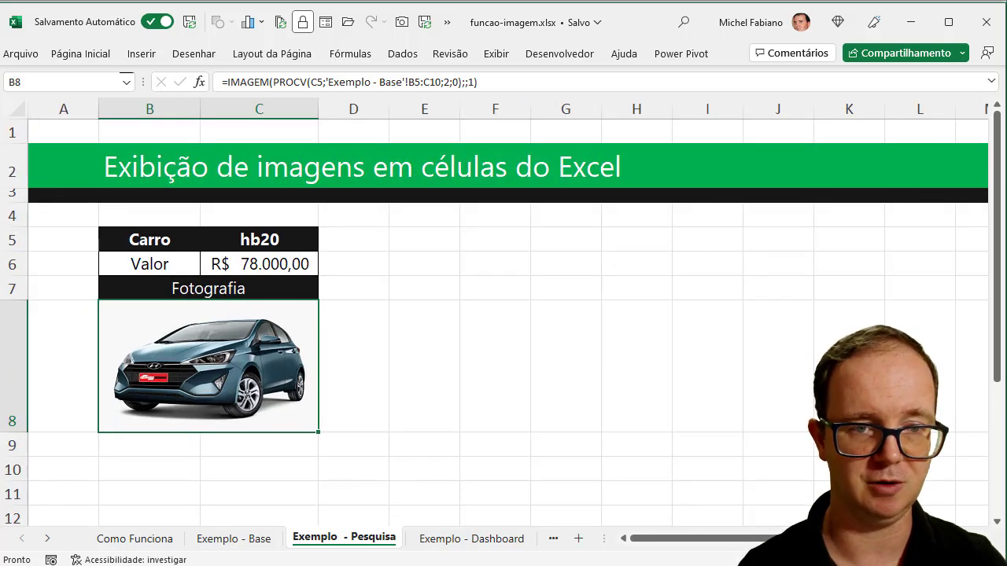
scroll(971, 382, "up", 1, "ctrl")
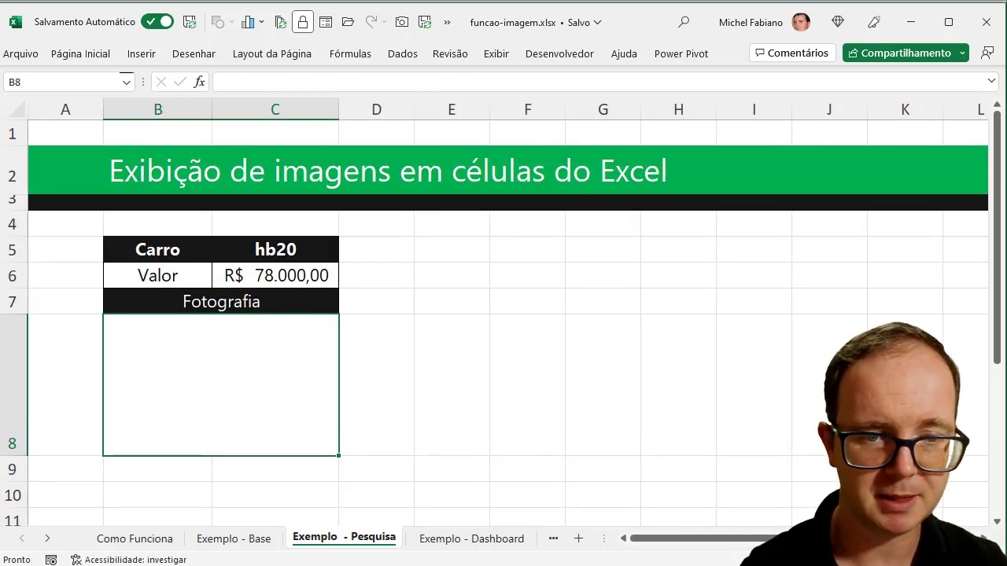
Step: Enter =PROCV(C5;'Exemplo - Base'!B5:E10;2;0) in B8 to look up the car's photo link
type("=imagem")
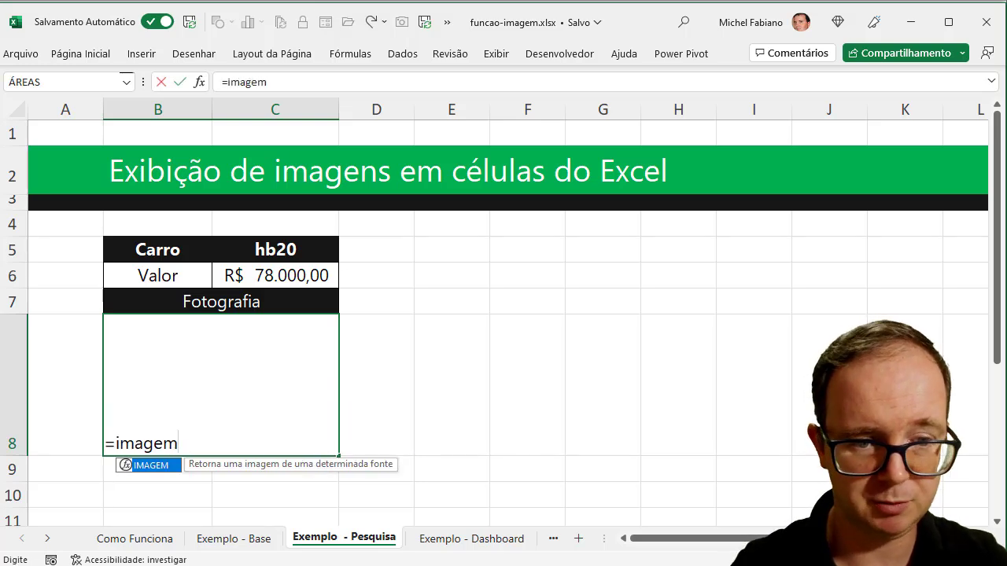
key("BackSpace")
key("BackSpace")
key("BackSpace")
key("BackSpace")
key("BackSpace")
key("BackSpace")
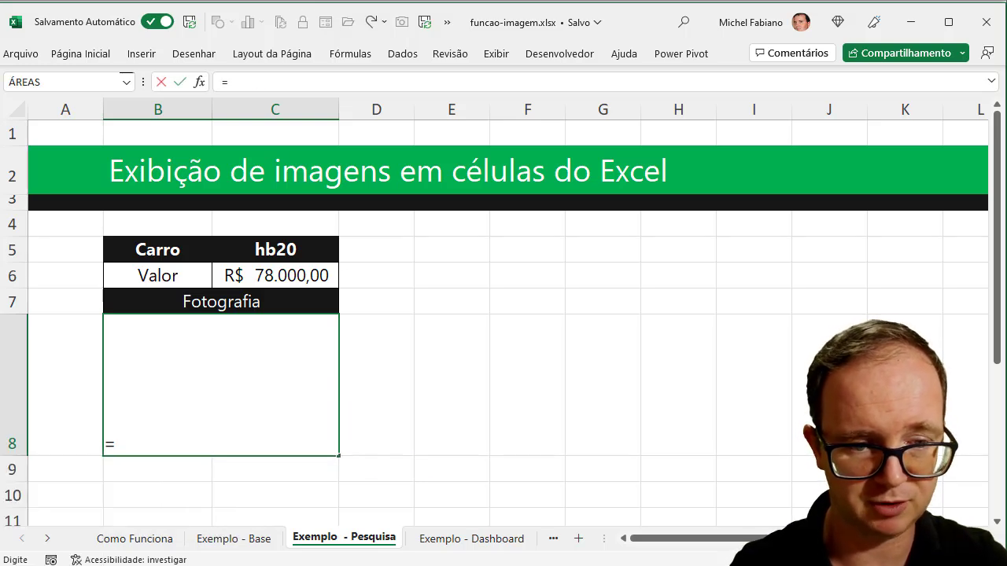
type("procv(")
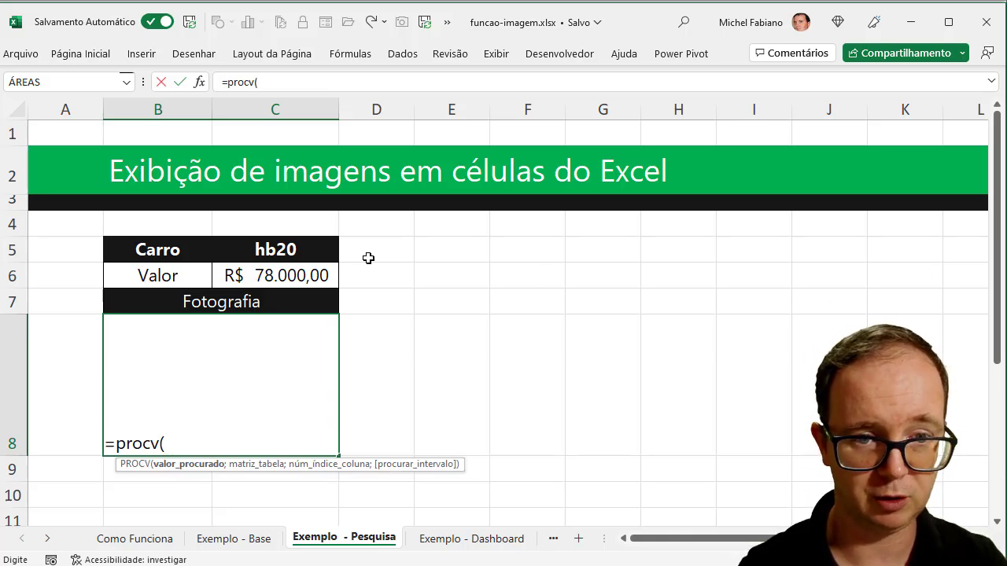
left_click(297, 248)
type(";")
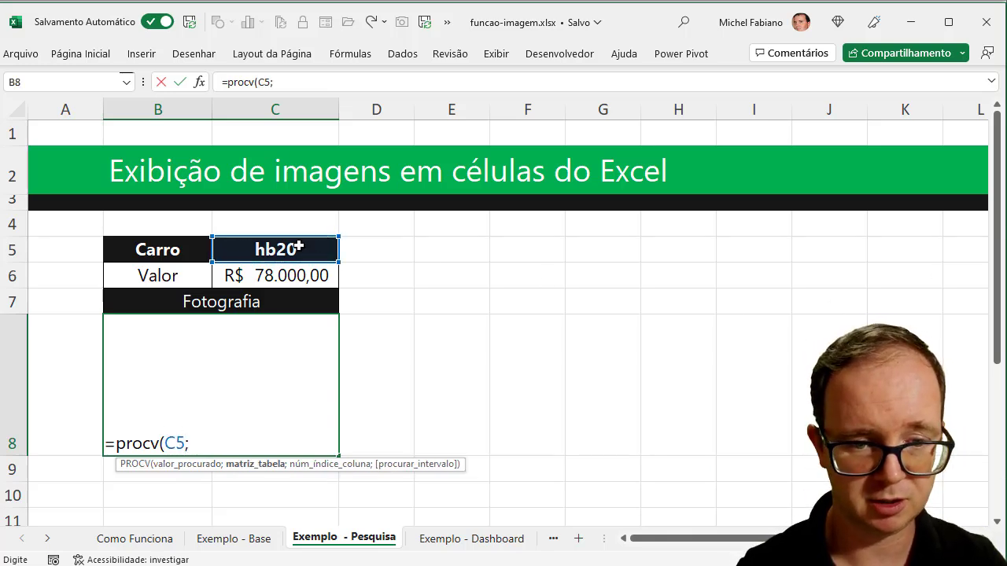
left_click(236, 541)
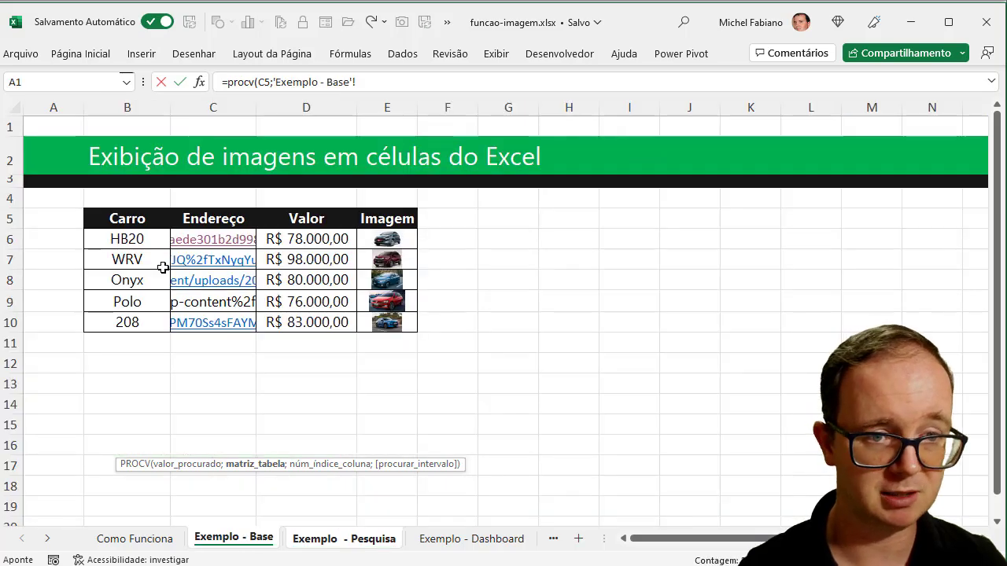
left_click_drag(141, 219, 373, 326)
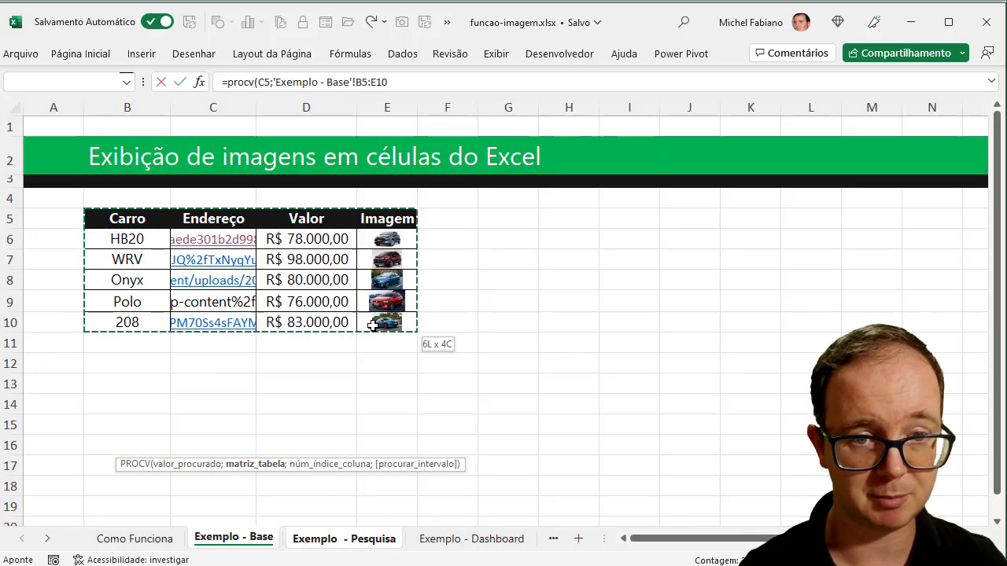
type(";")
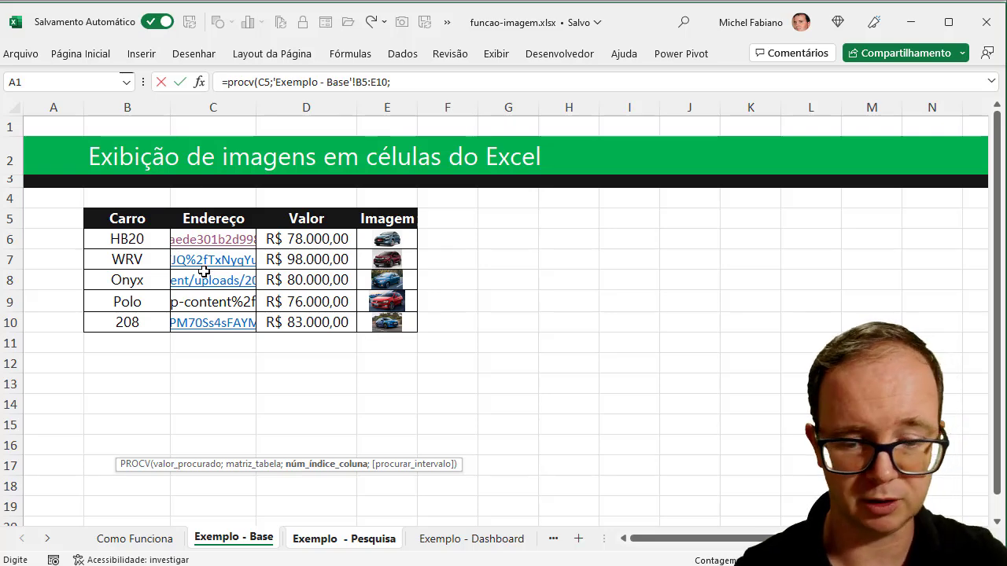
type("2;0")
key("Return")
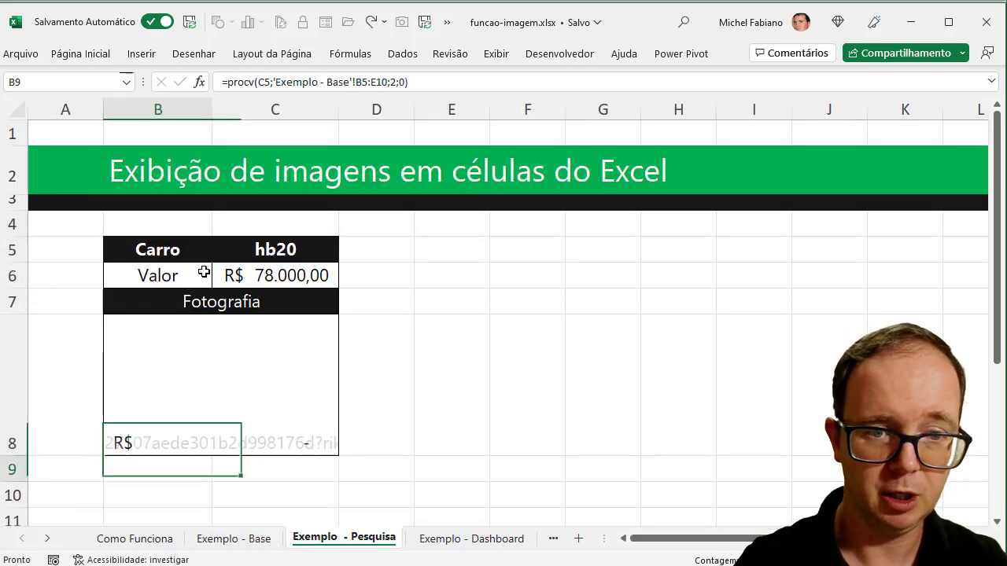
Step: Wrap B8's PROCV in IMAGEM and accept the correction so the HB20 photo appears
left_click(259, 370)
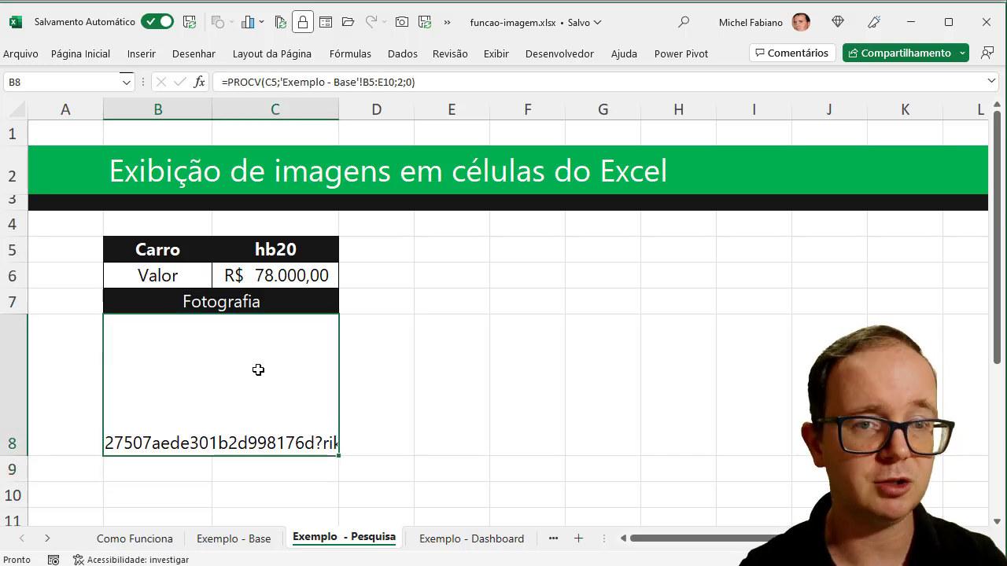
left_click(226, 81)
type("imagem")
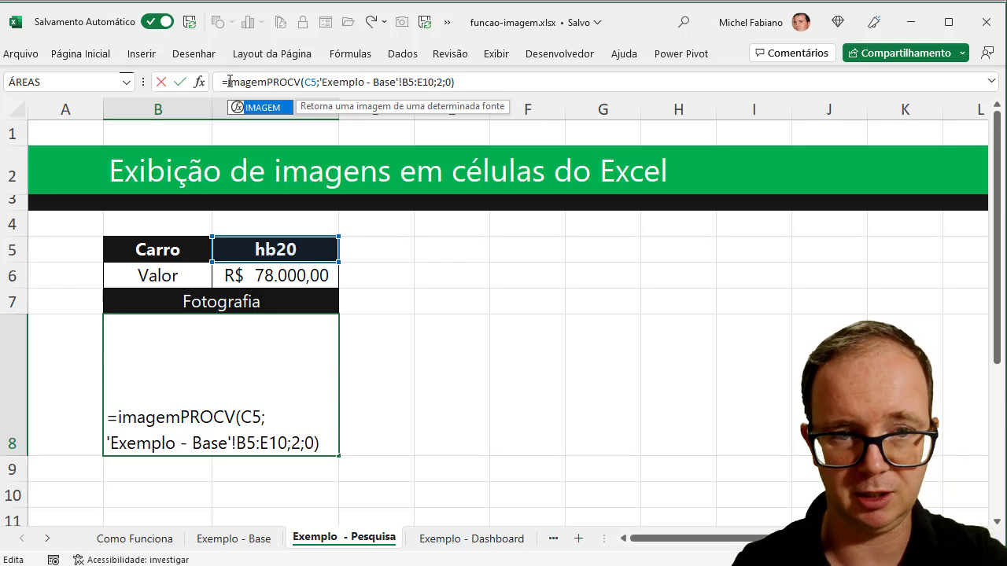
type("(")
key("Return")
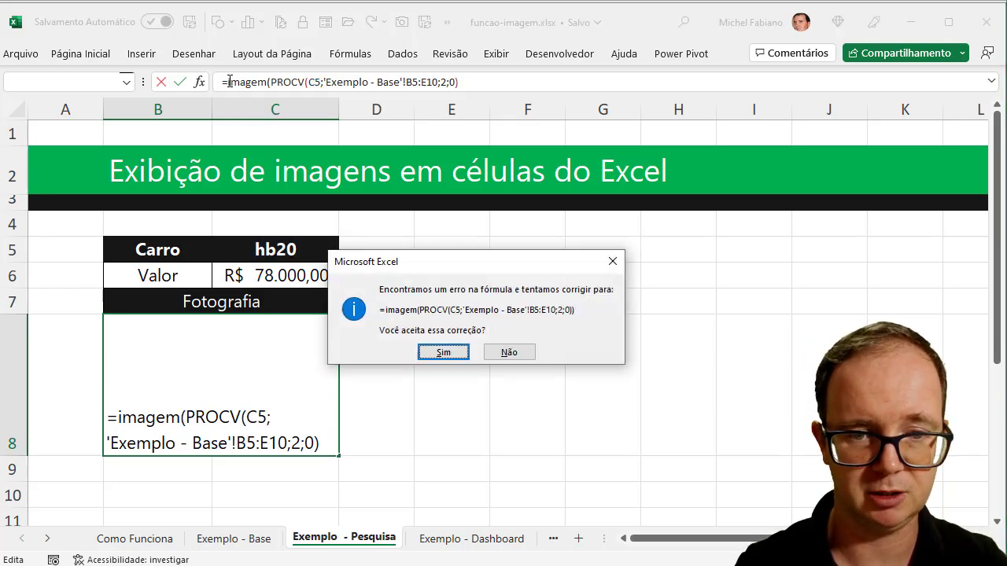
key("Return")
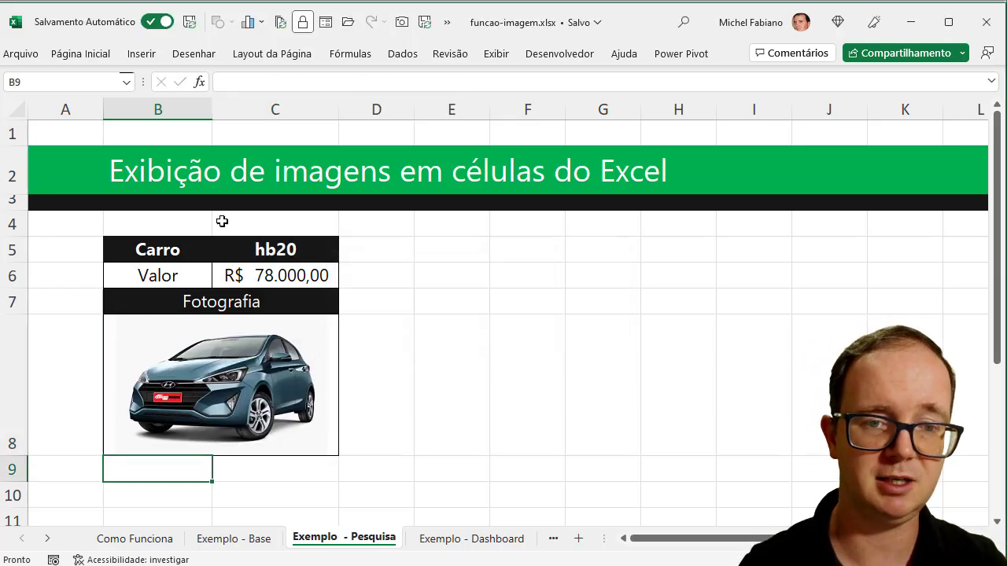
left_click(243, 354)
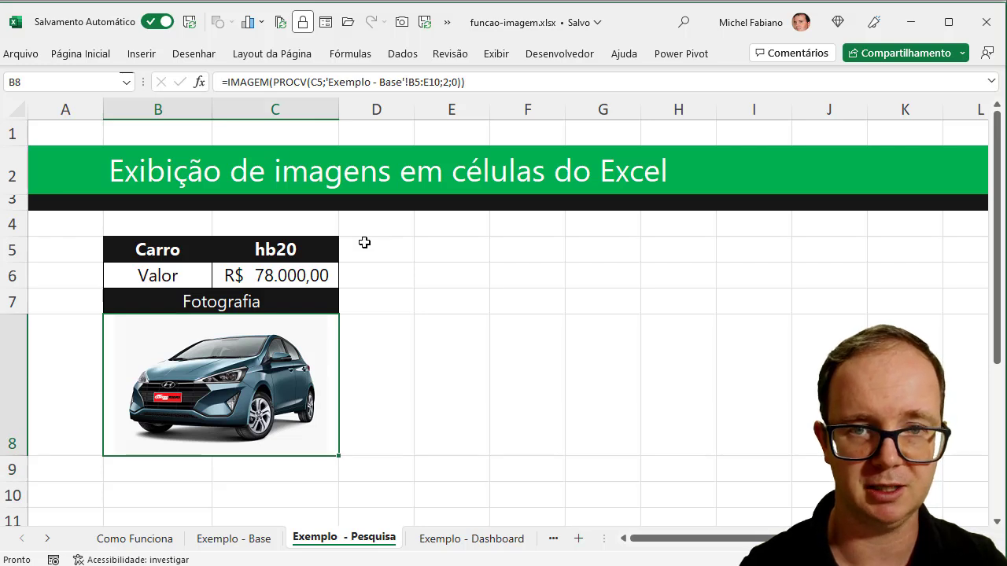
Step: Add ;;1 to B8's IMAGEM formula so the car photo fills the cell
left_click(462, 82)
type(";")
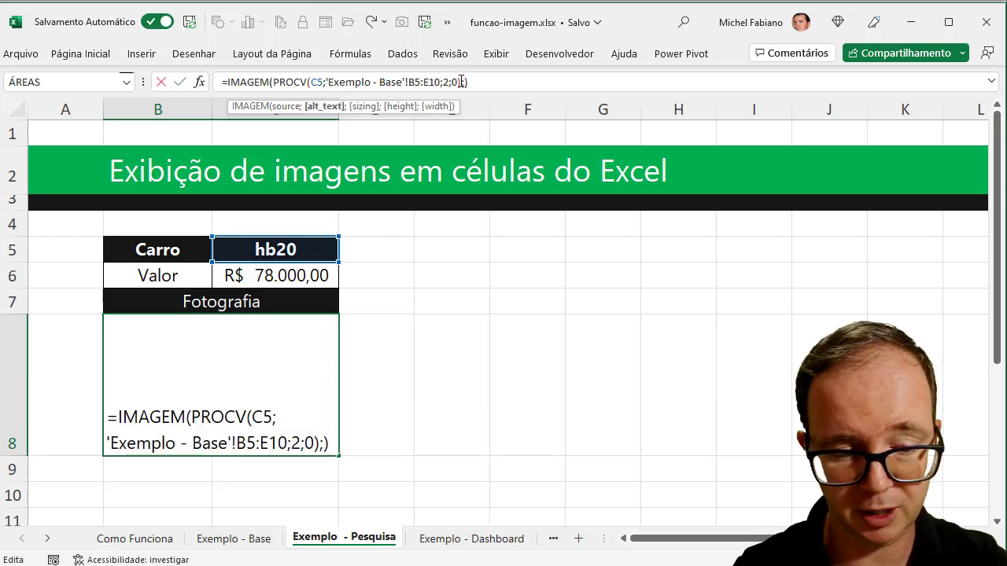
type(";")
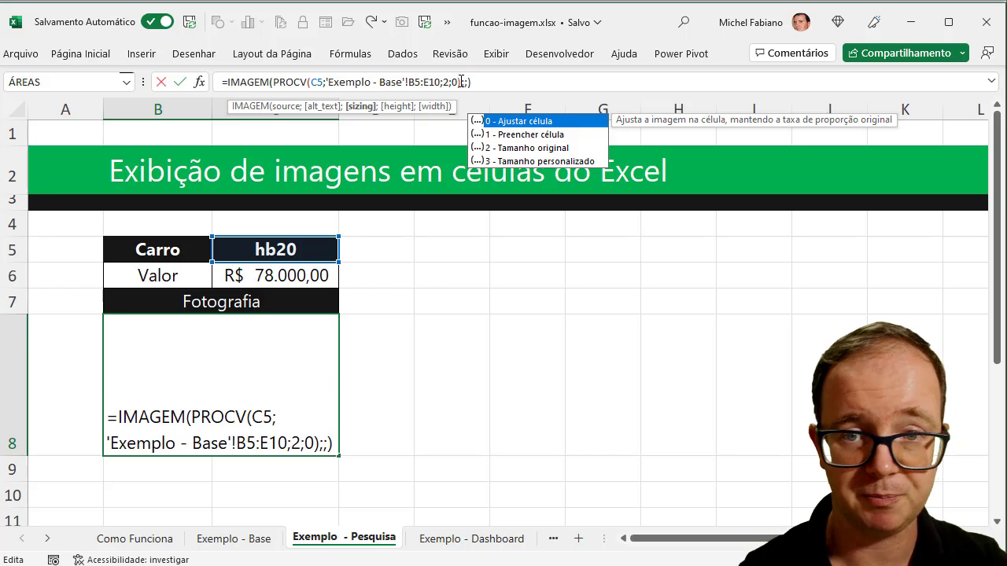
key("Right")
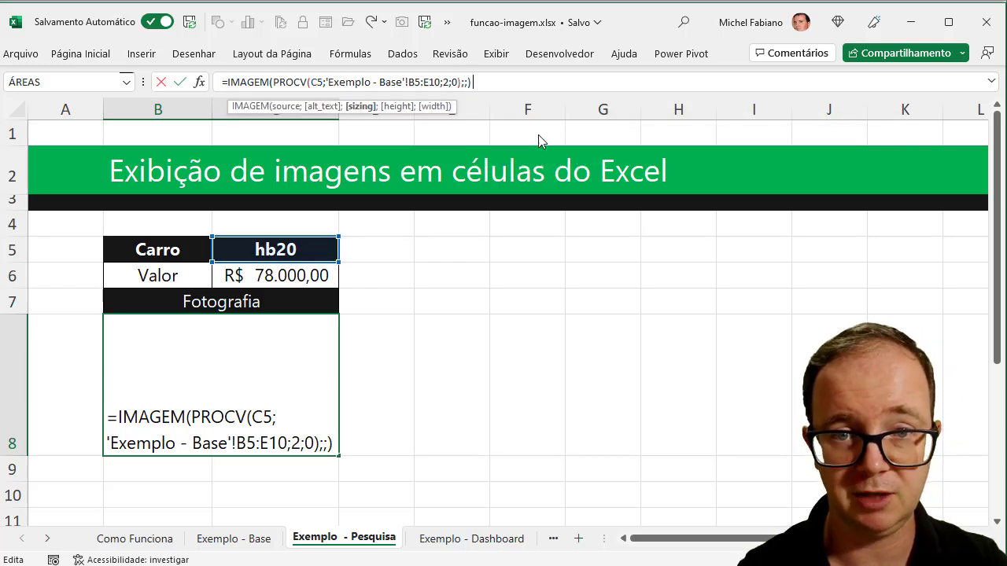
type("1")
key("Return")
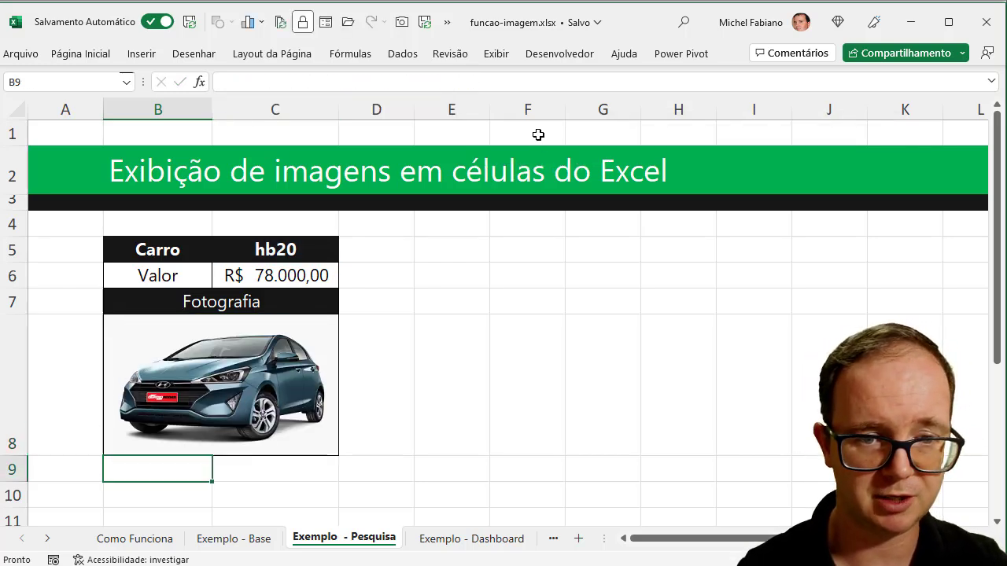
Step: Test the lookup by entering WRV and then POLO as the car in C5
key("Up")
key("Up")
key("Up")
key("Up")
key("Right")
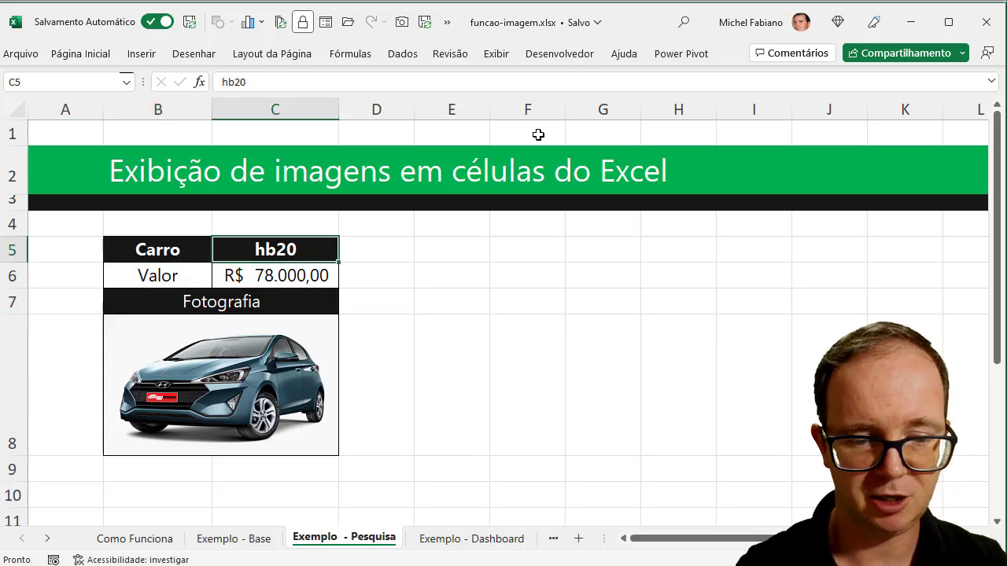
type("WRV")
key("Return")
key("Up")
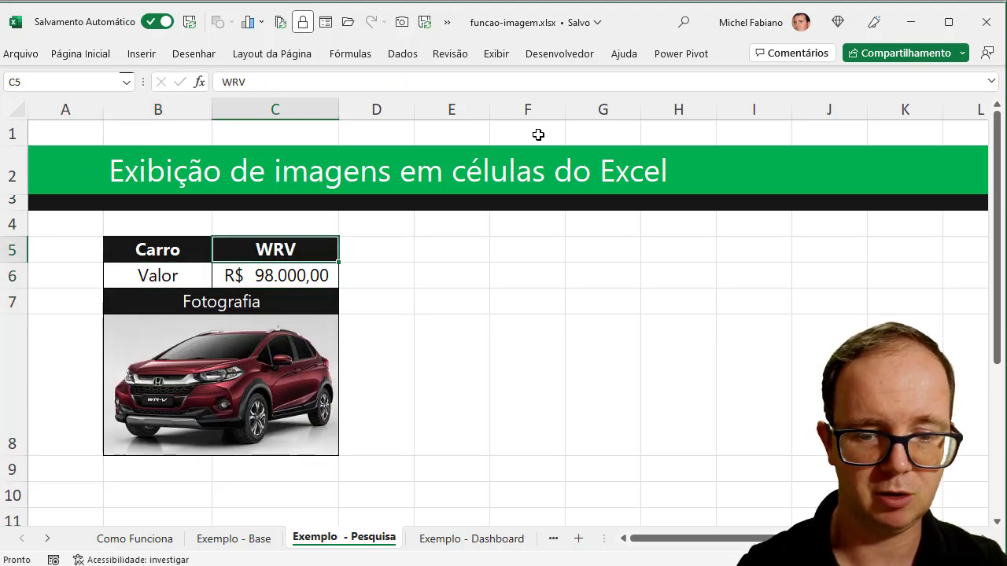
type("POLO")
key("Return")
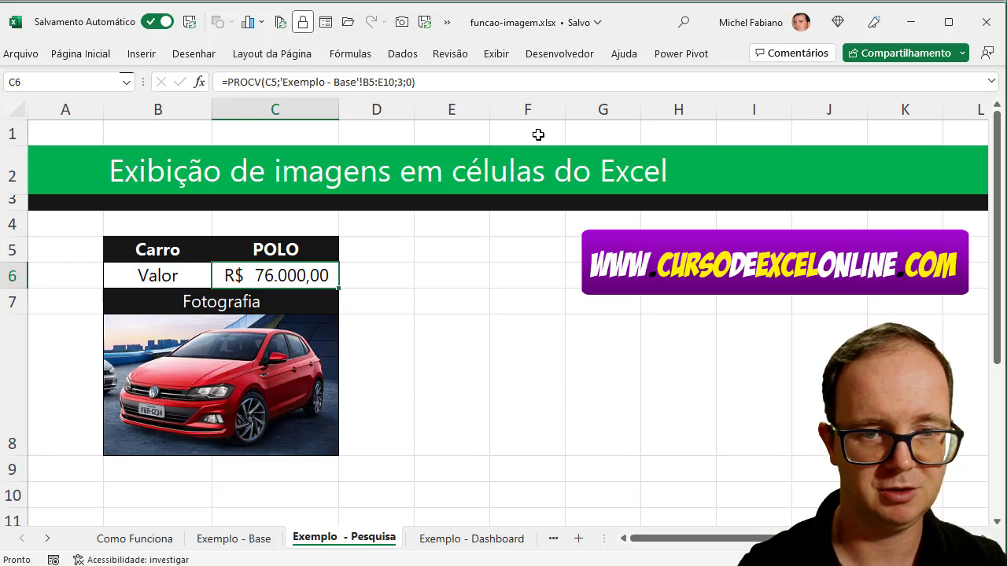
key("Up")
Step: Enter 208 as the car to look up in C5
type("208")
key("Return")
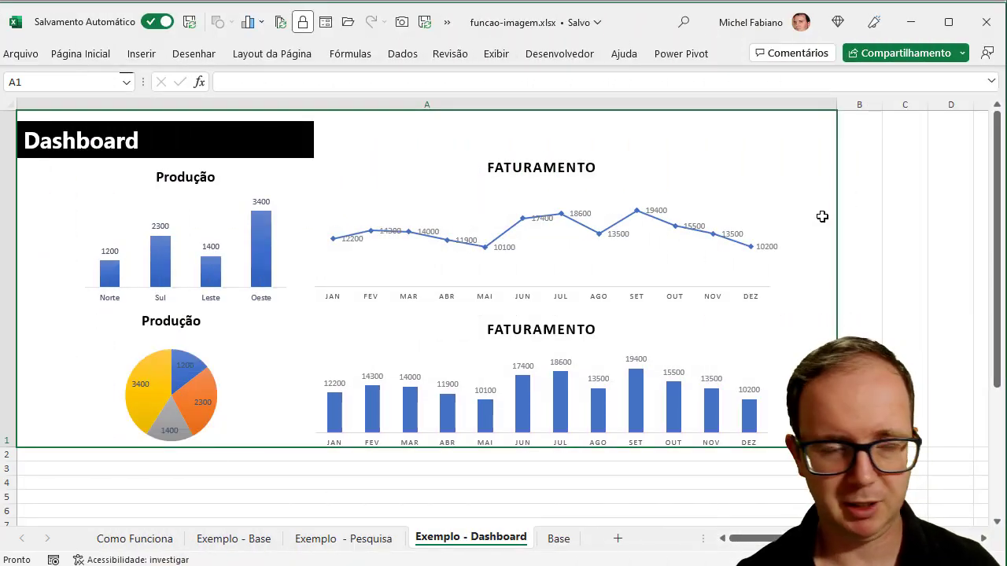
Step: Draw a Form Controls option button above the FATURAMENTO line chart and label it Layout 01
left_click(6, 345)
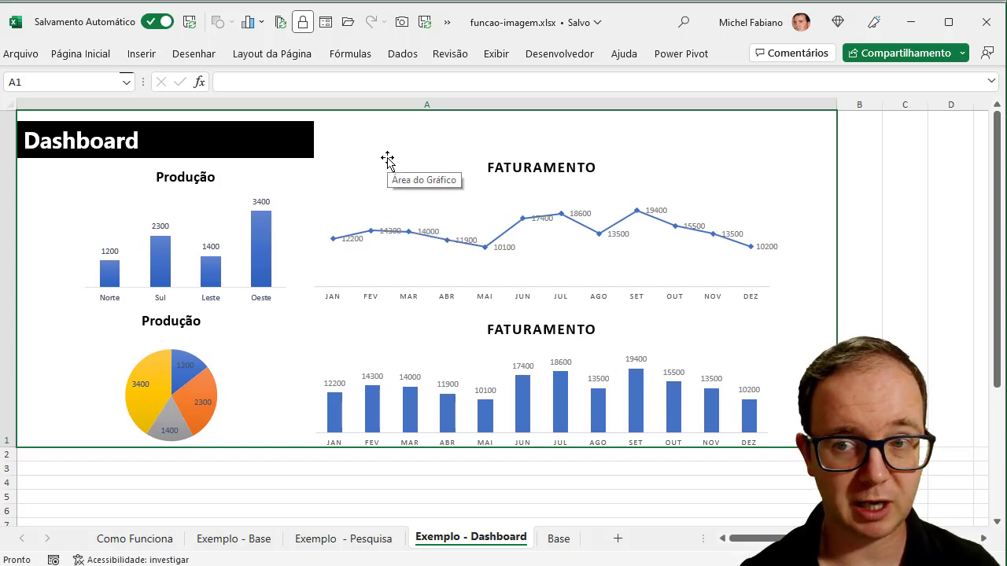
left_click(565, 55)
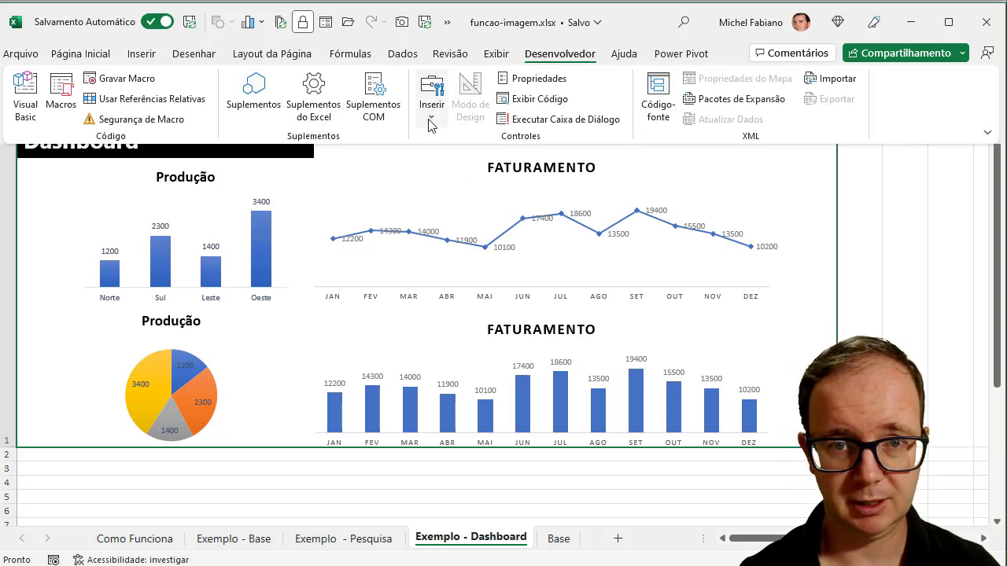
left_click(431, 114)
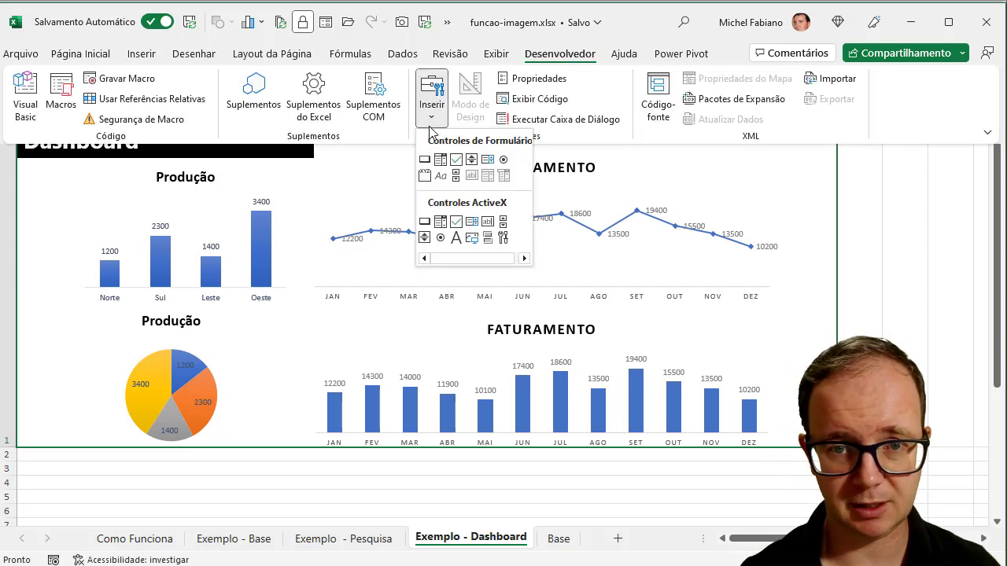
left_click(503, 160)
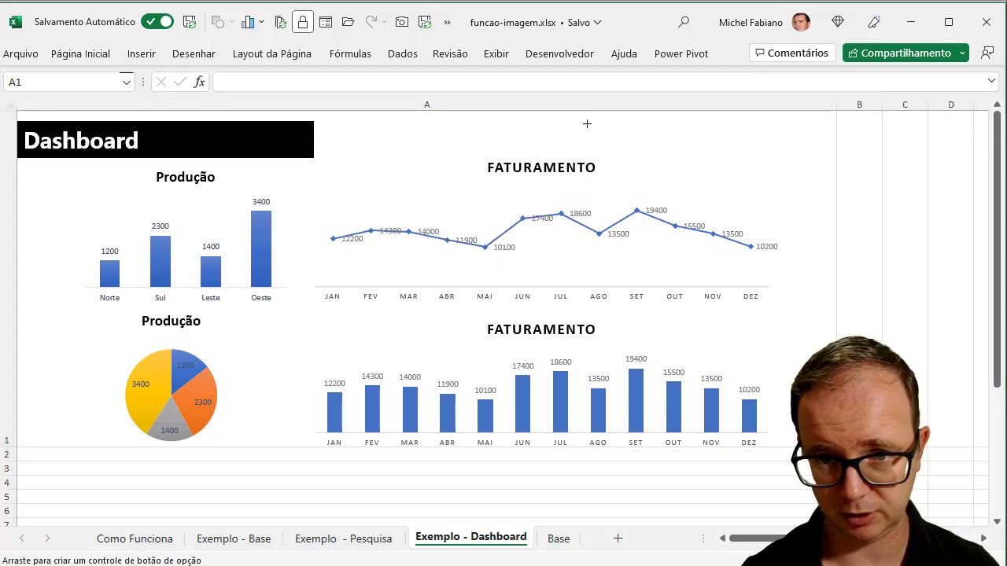
left_click_drag(586, 124, 677, 141)
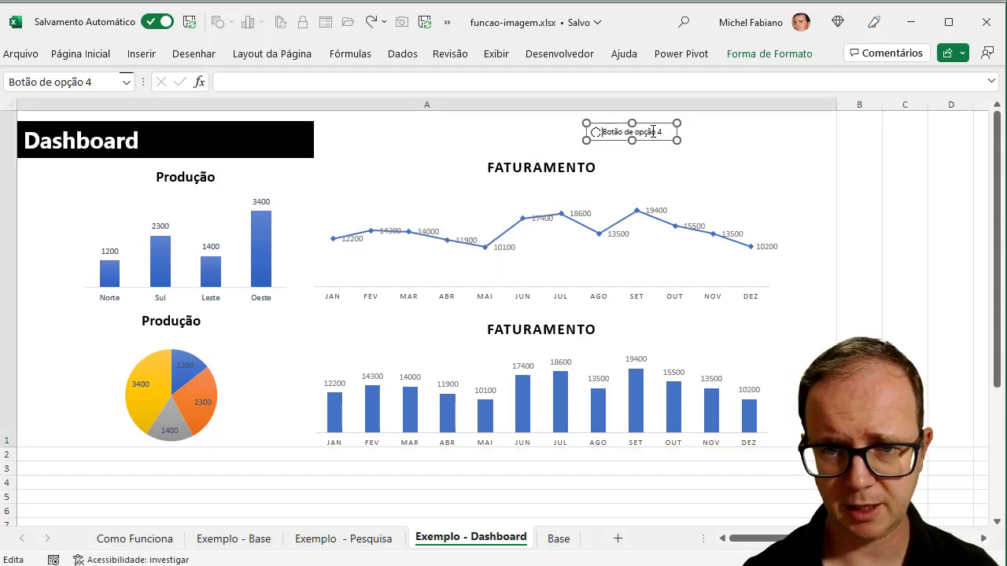
left_click(654, 132)
type("La")
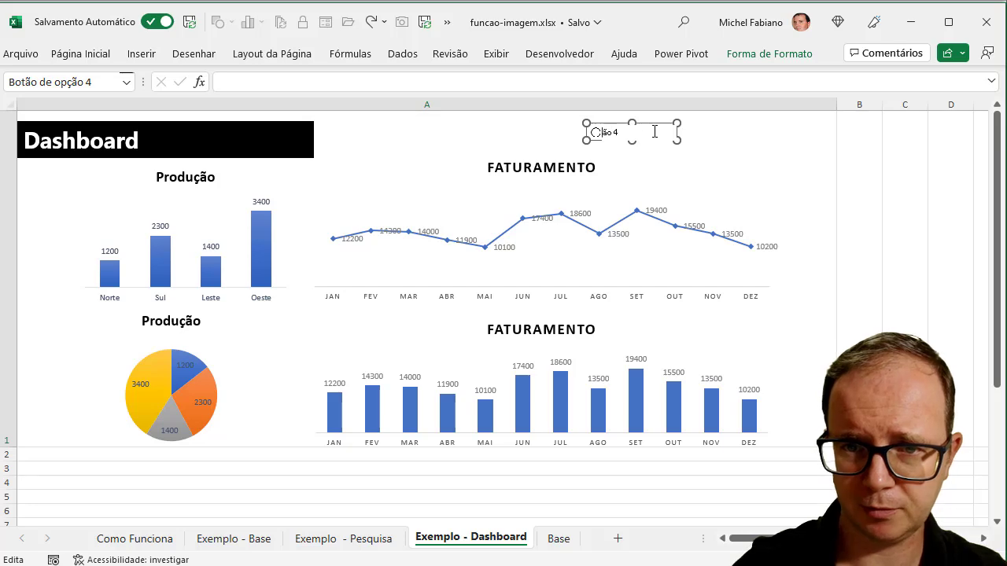
type("yout 01")
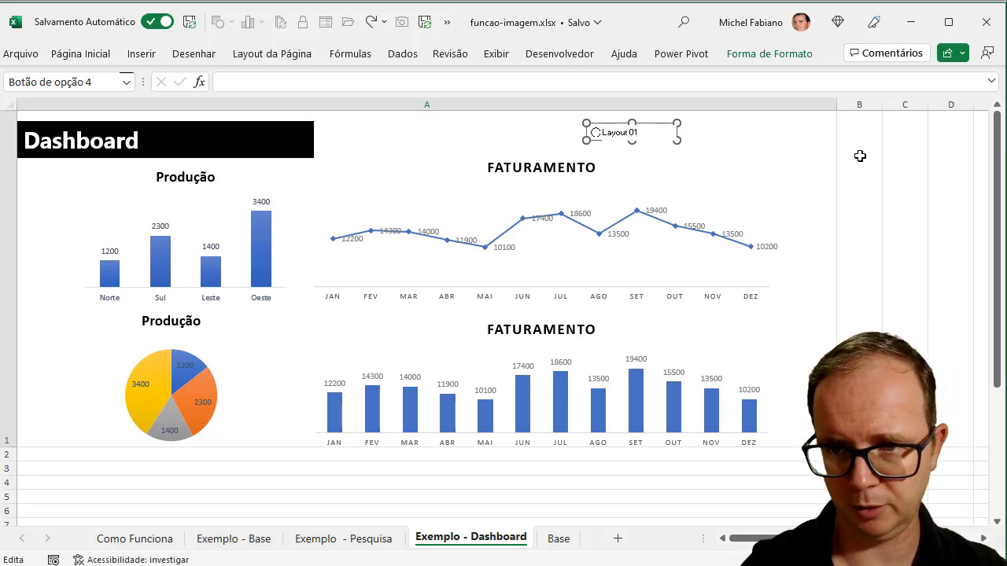
left_click(904, 153)
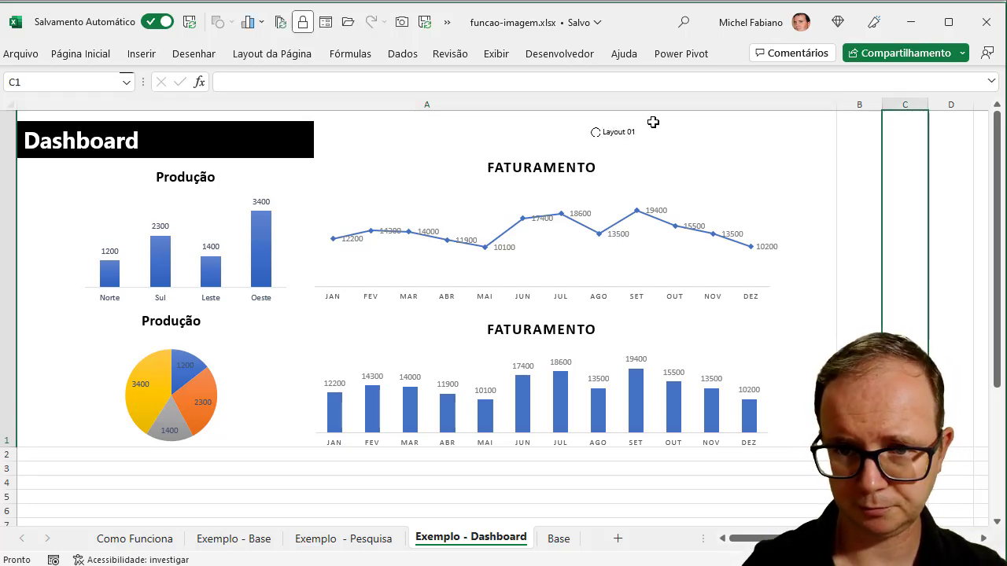
Step: Link the Layout 01 option button to cell $C$1 through Format Control and test it
right_click(606, 131)
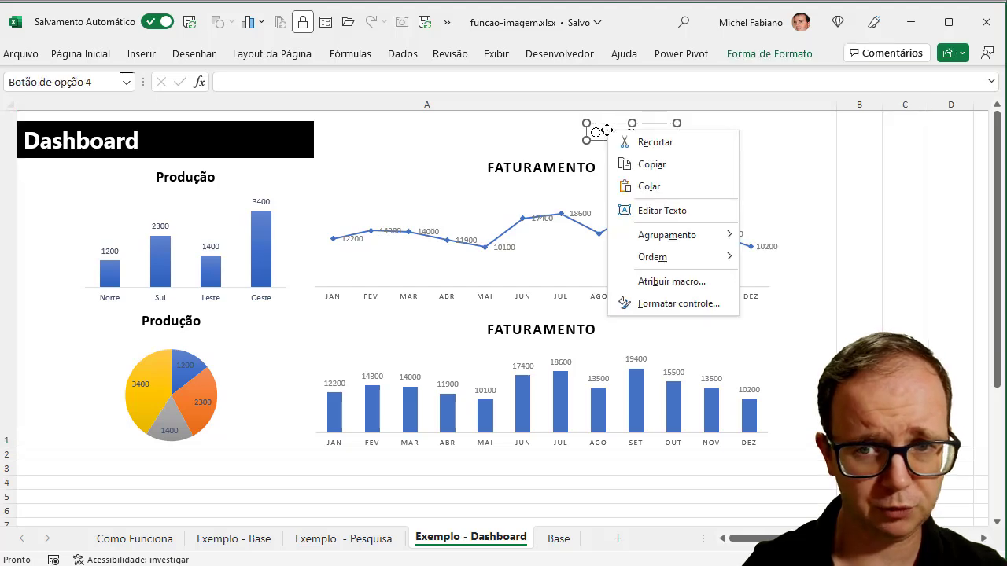
left_click(678, 306)
left_click(182, 315)
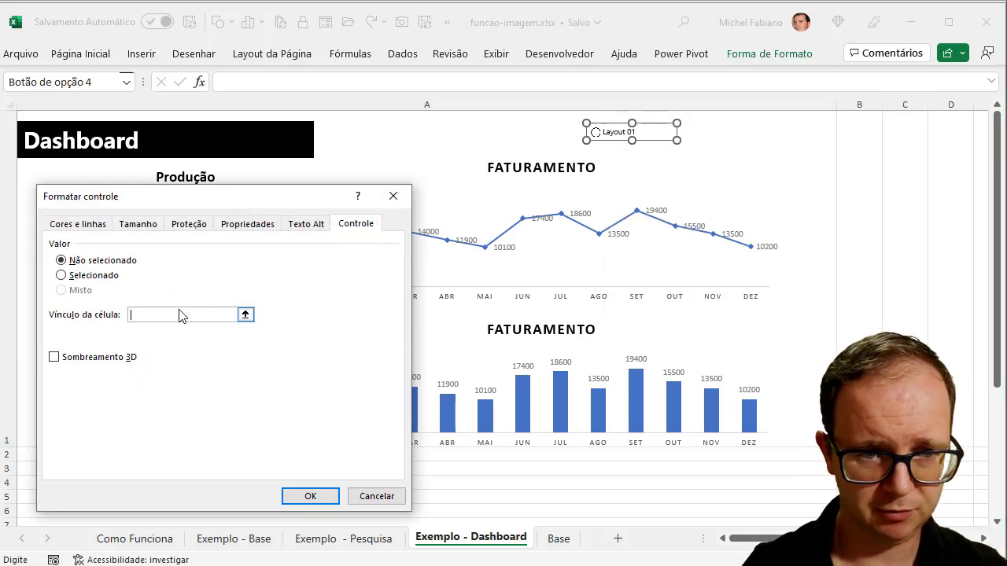
left_click(896, 153)
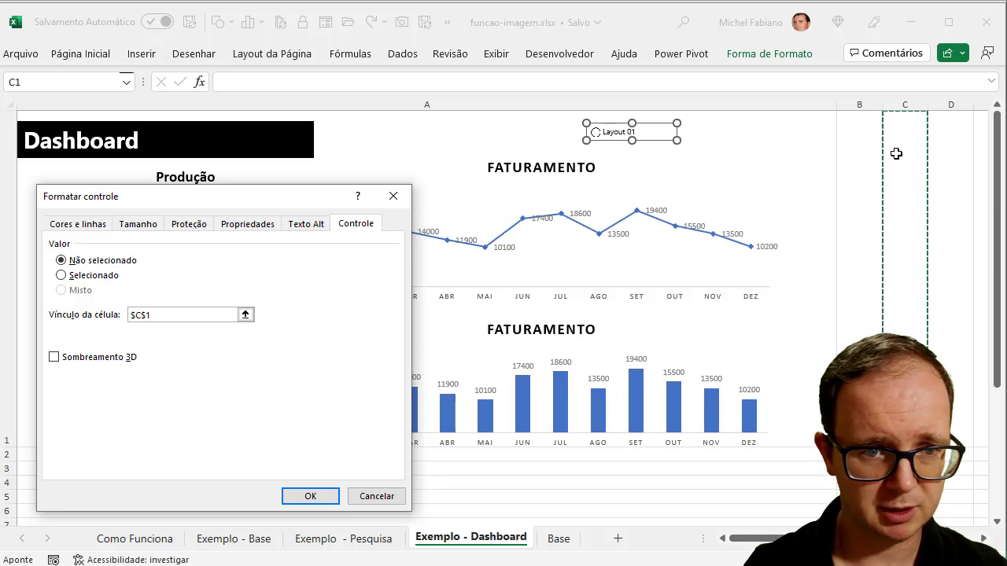
left_click(311, 496)
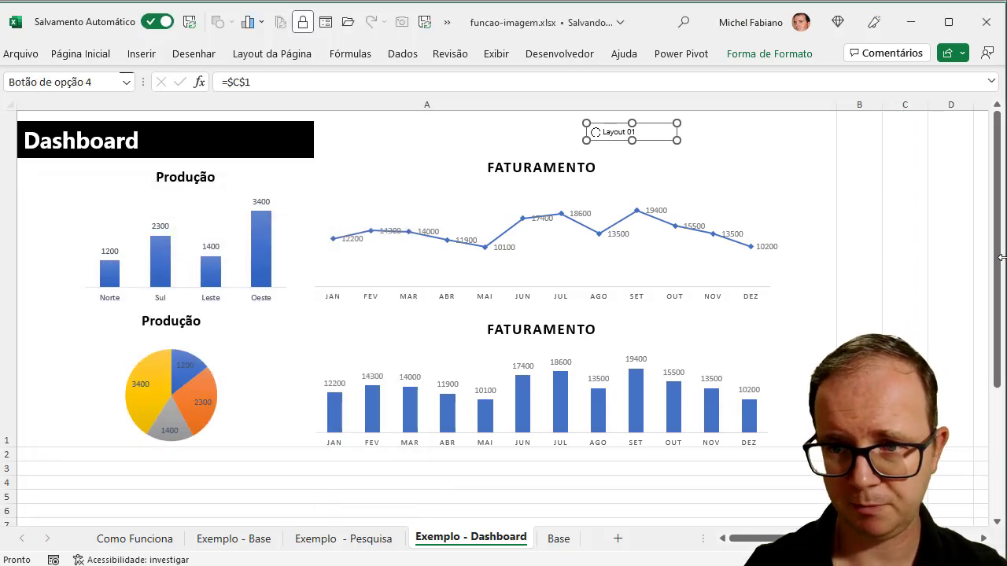
left_click(849, 168)
left_click(596, 134)
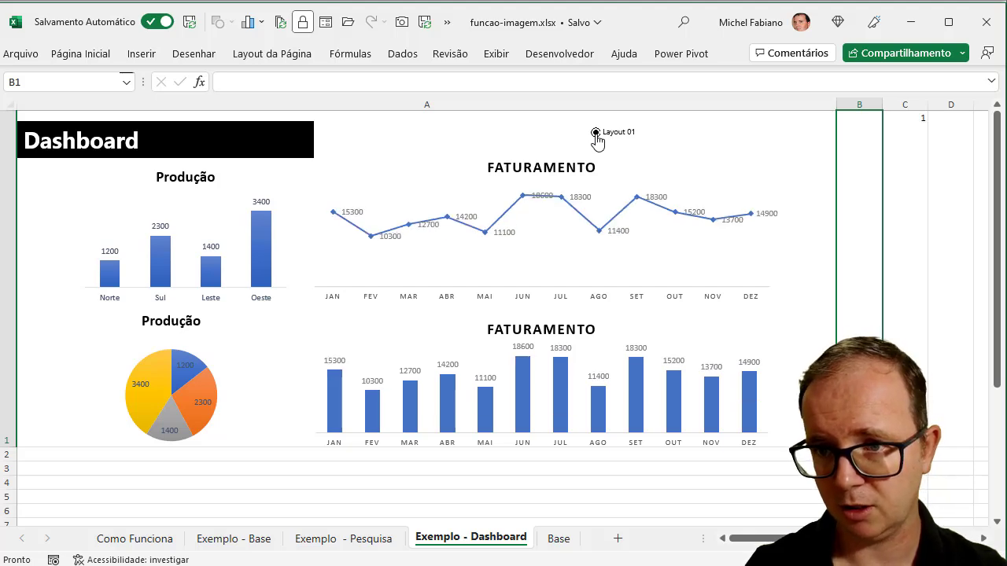
Step: Duplicate the button beside the original, relabel it 'Layout 02', and toggle between both layouts
right_click(612, 137)
key("Escape")
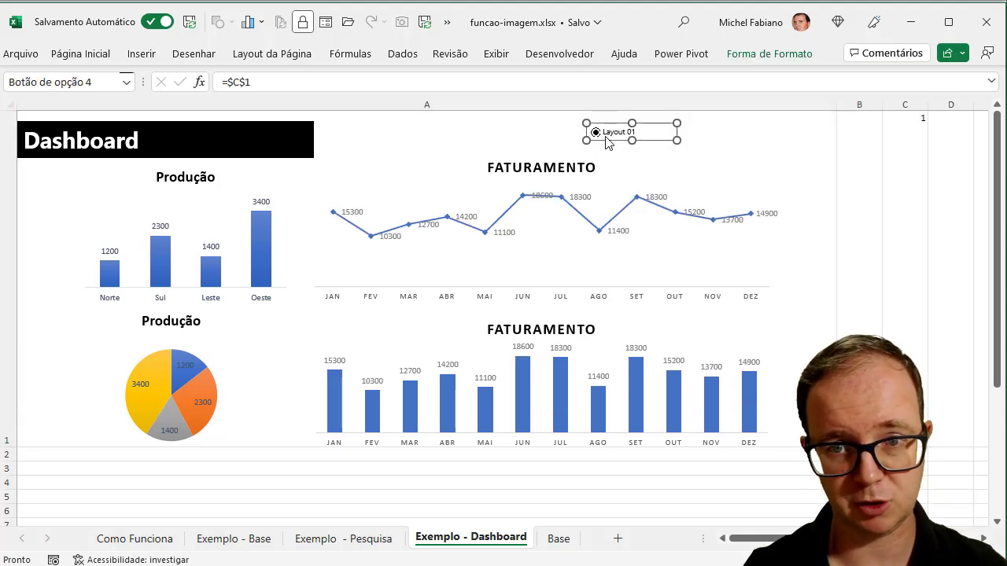
key("ctrl+d")
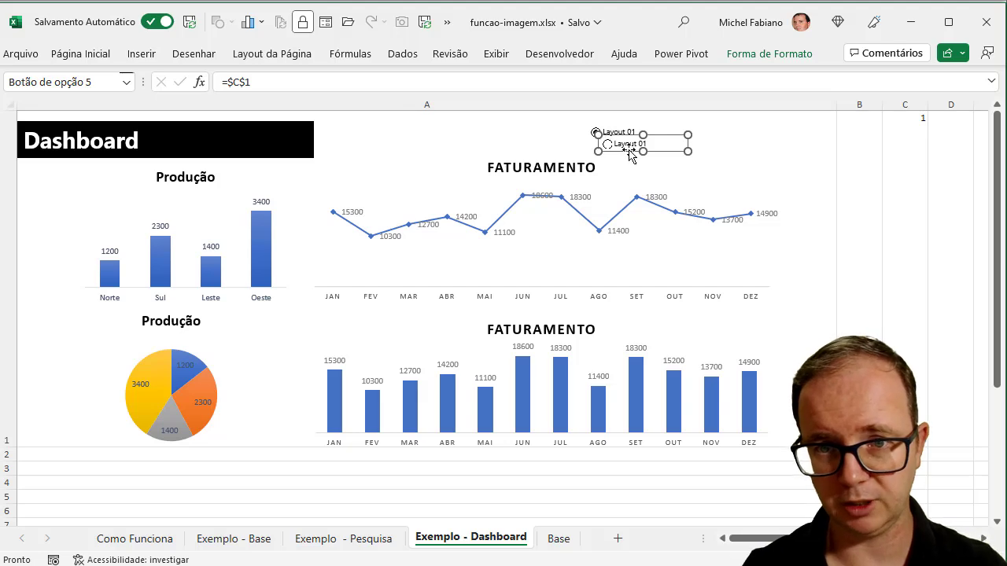
left_click_drag(641, 149, 683, 134)
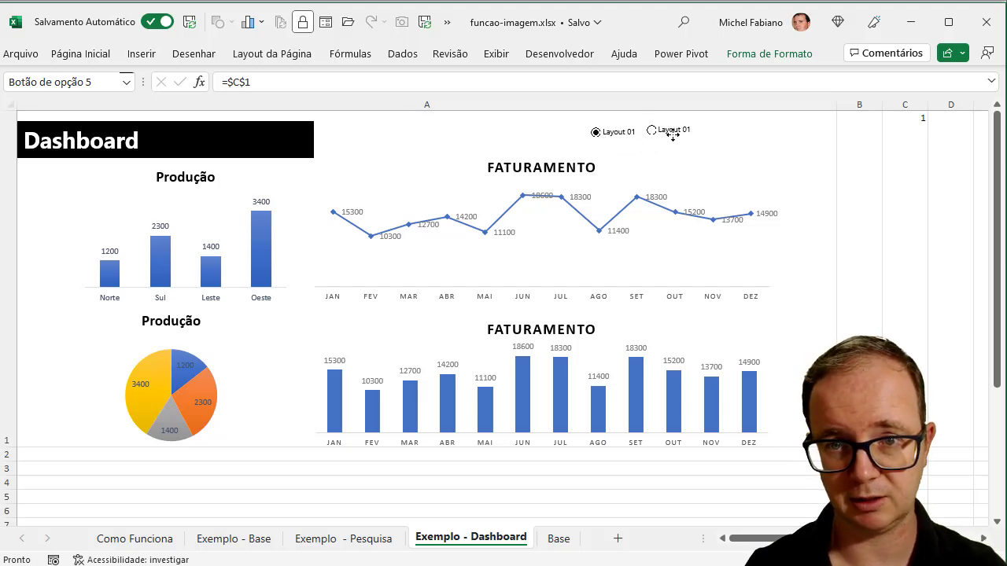
left_click(683, 128)
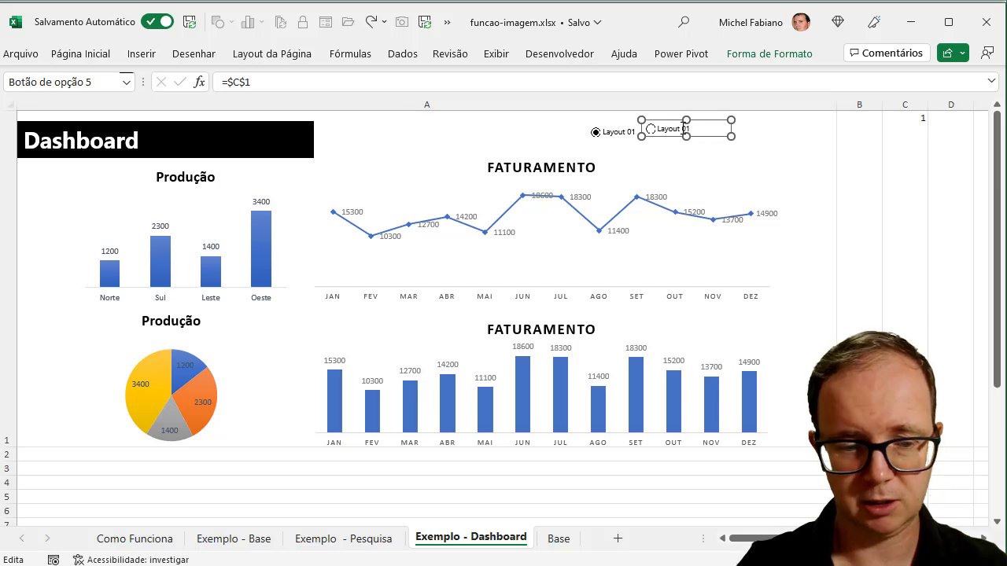
key("BackSpace")
type("2")
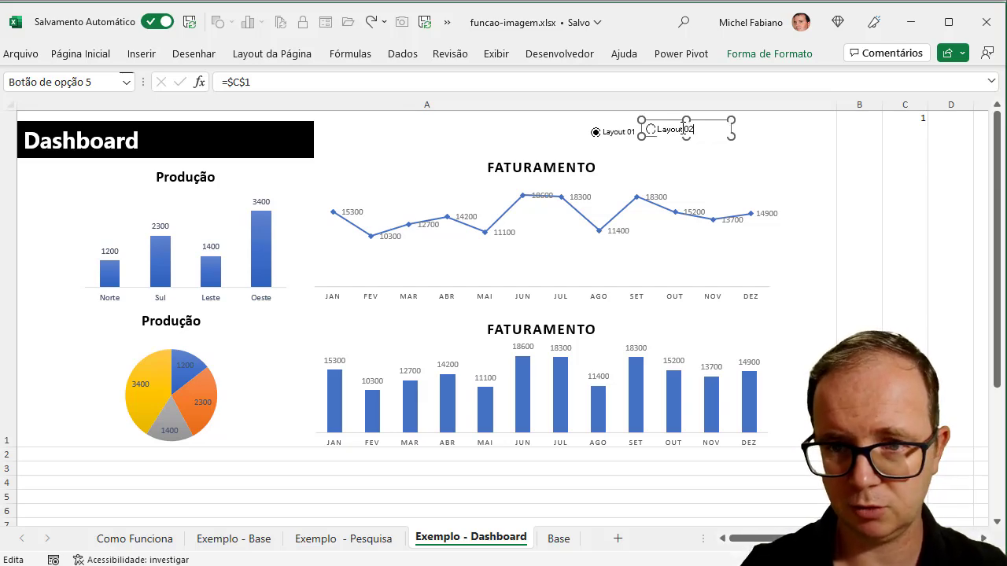
left_click(869, 167)
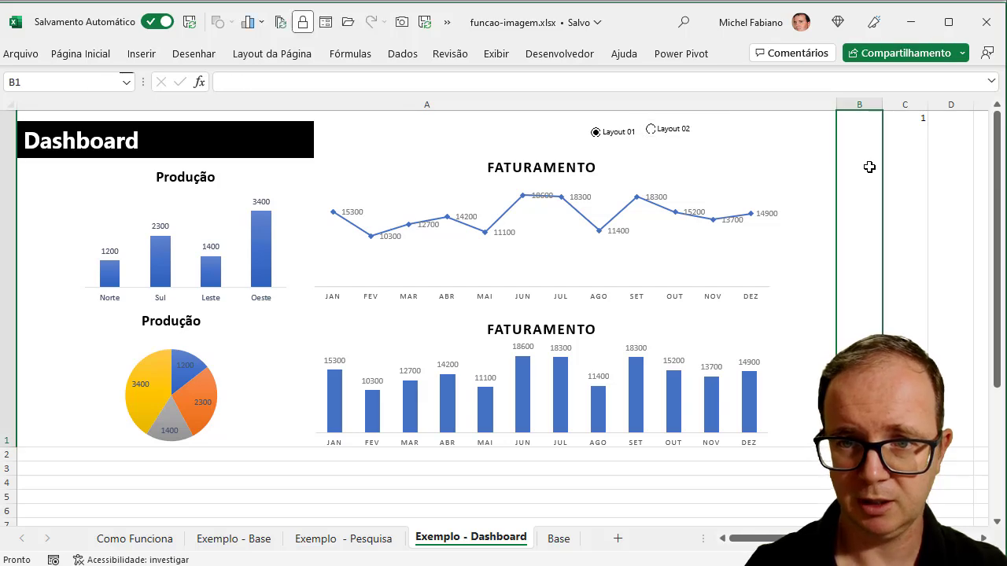
left_click(651, 131)
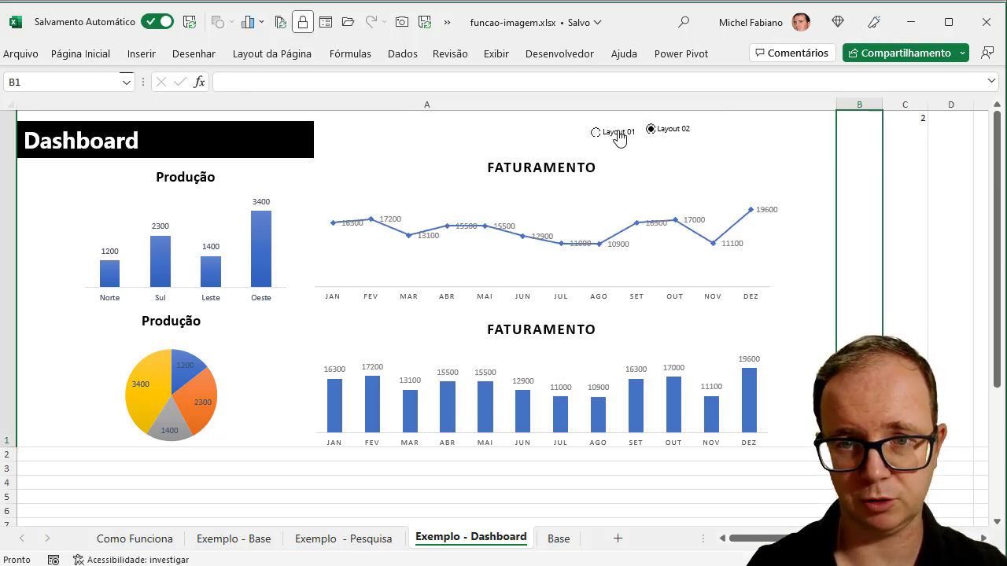
left_click(620, 134)
left_click(658, 134)
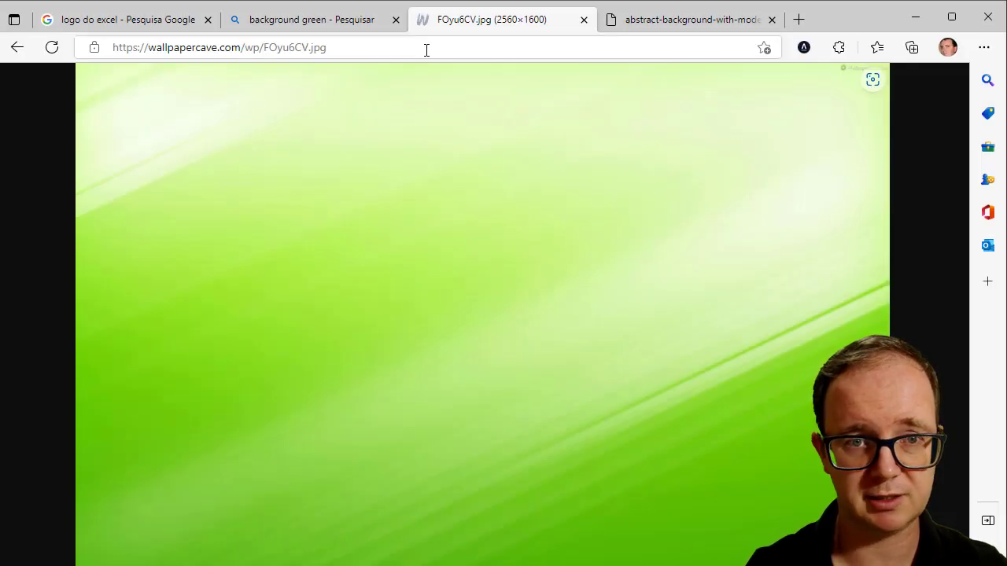
Step: Select the green wallpaper's URL in Edge's address bar and return to Excel
left_click(428, 49)
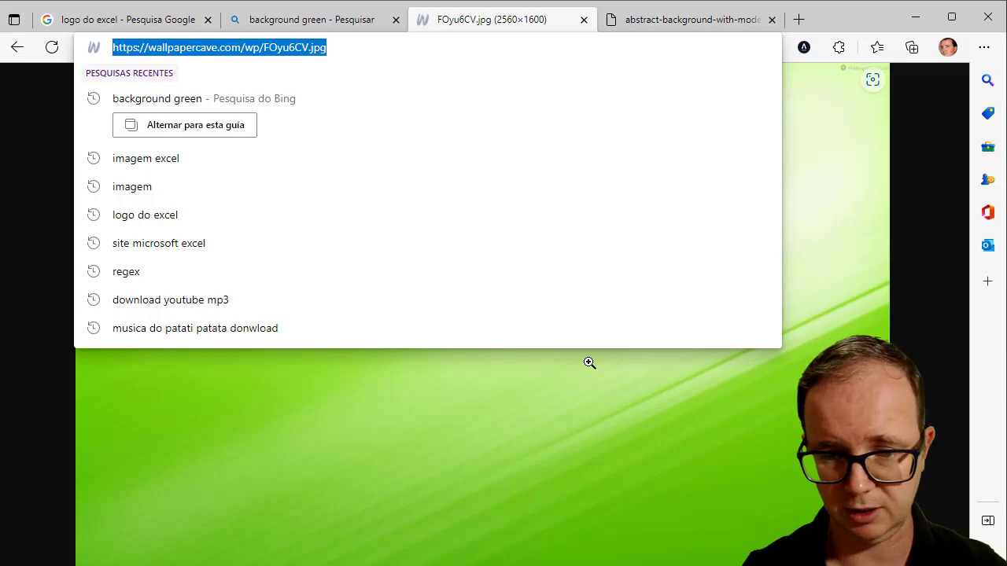
key("alt+Tab")
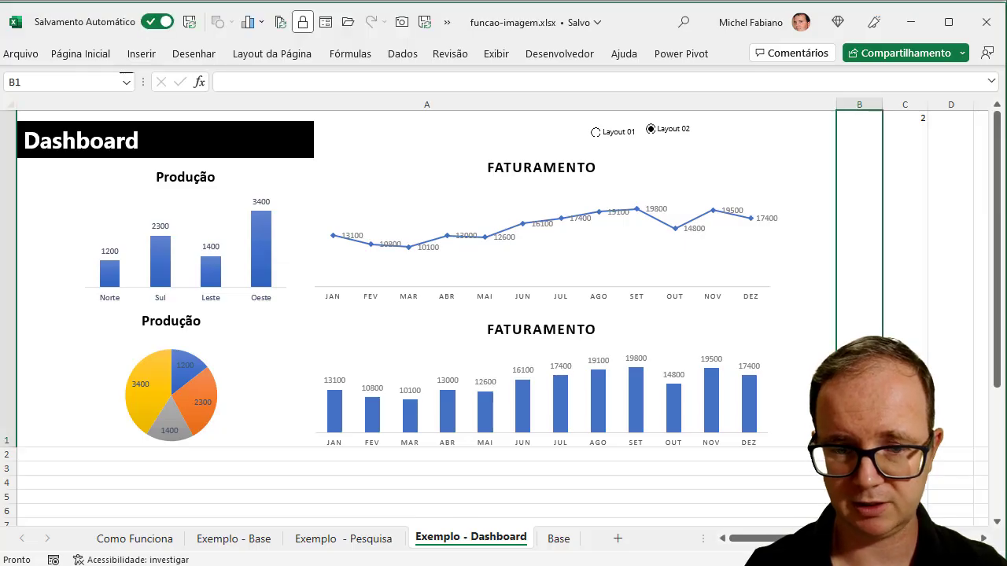
Step: On the Base sheet, clear the hyperlink pasted into I3 and re-copy the green image's address from Edge
left_click(560, 542)
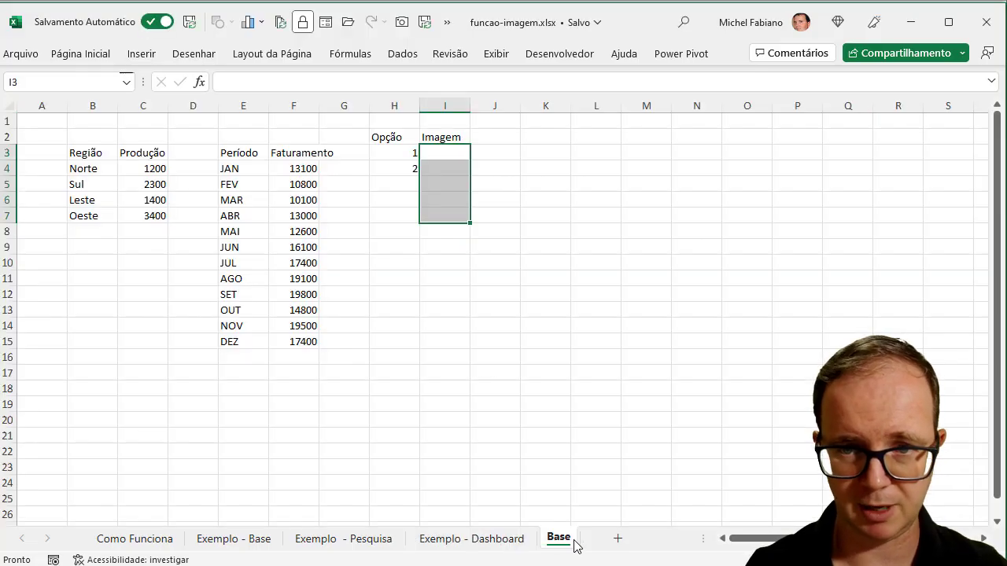
left_click(463, 155)
key("ctrl+v")
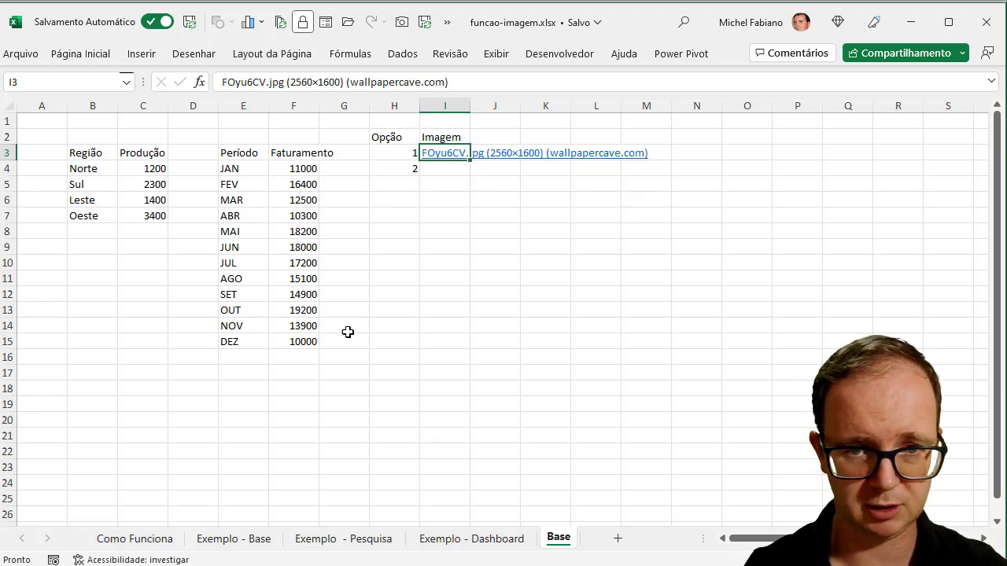
key("Delete")
key("alt+Tab")
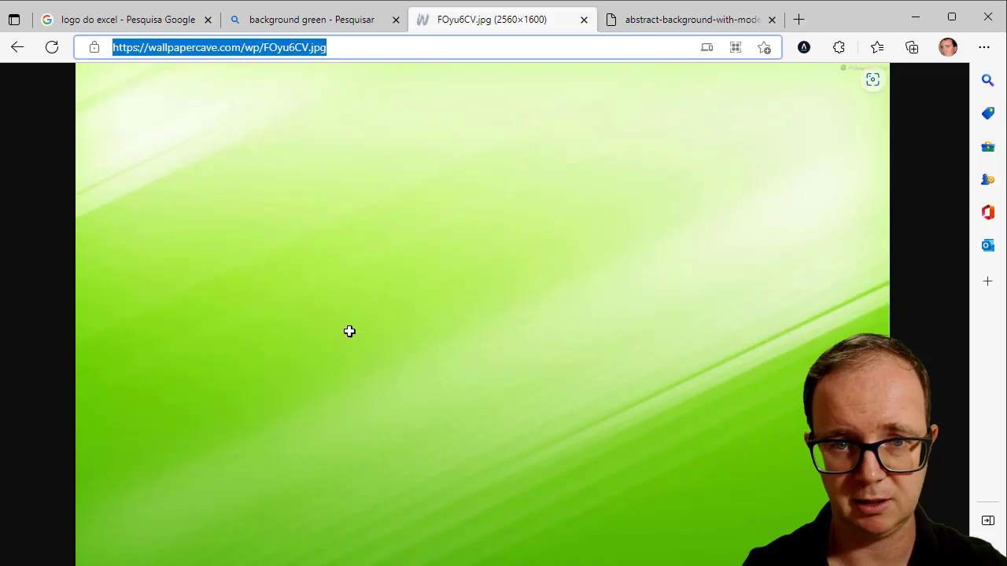
right_click(310, 51)
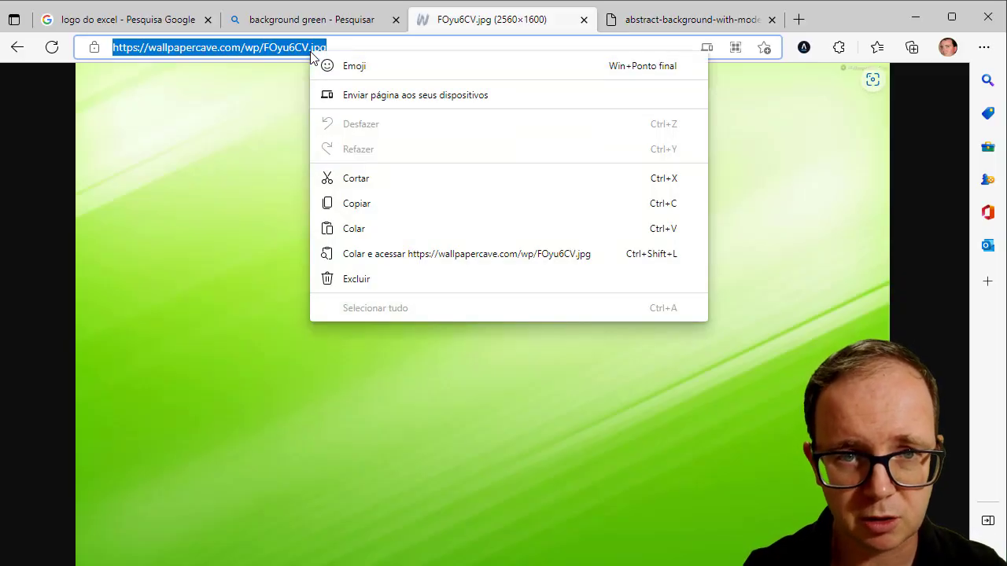
left_click(363, 204)
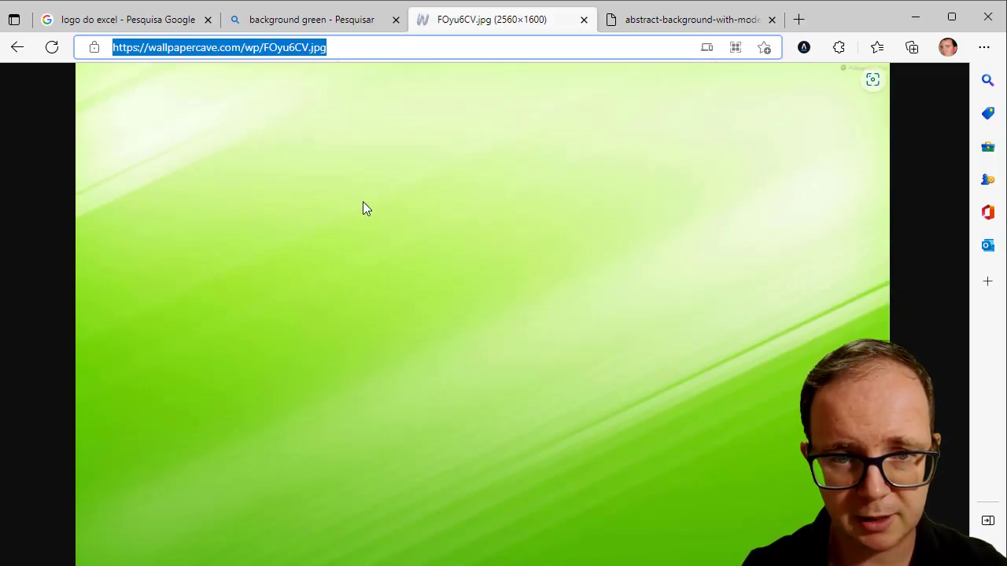
key("alt+Tab")
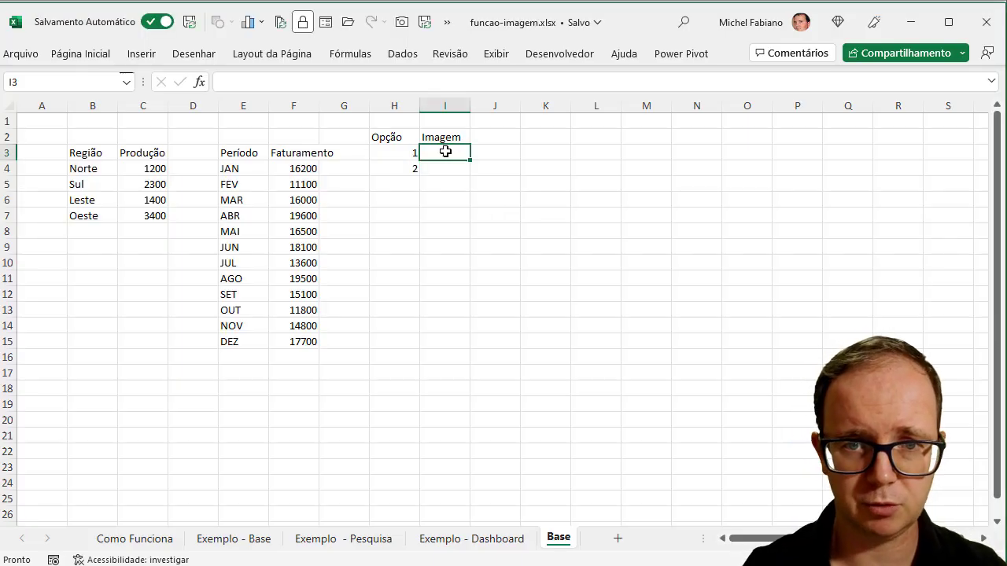
Step: Paste the URL into I3 with Colar Especial as Texto, then return to Exemplo - Dashboard
right_click(445, 152)
mouse_move(498, 370)
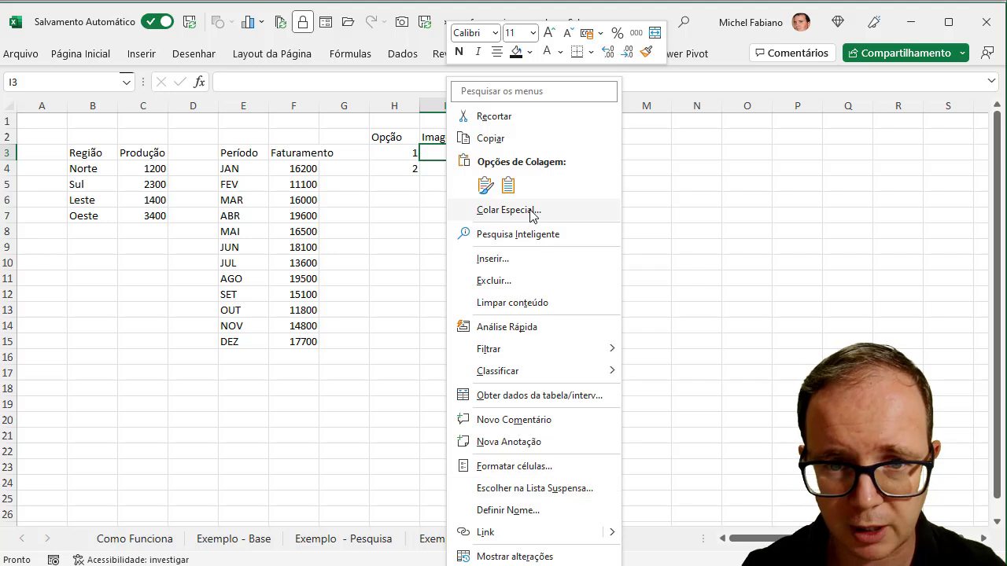
left_click(530, 210)
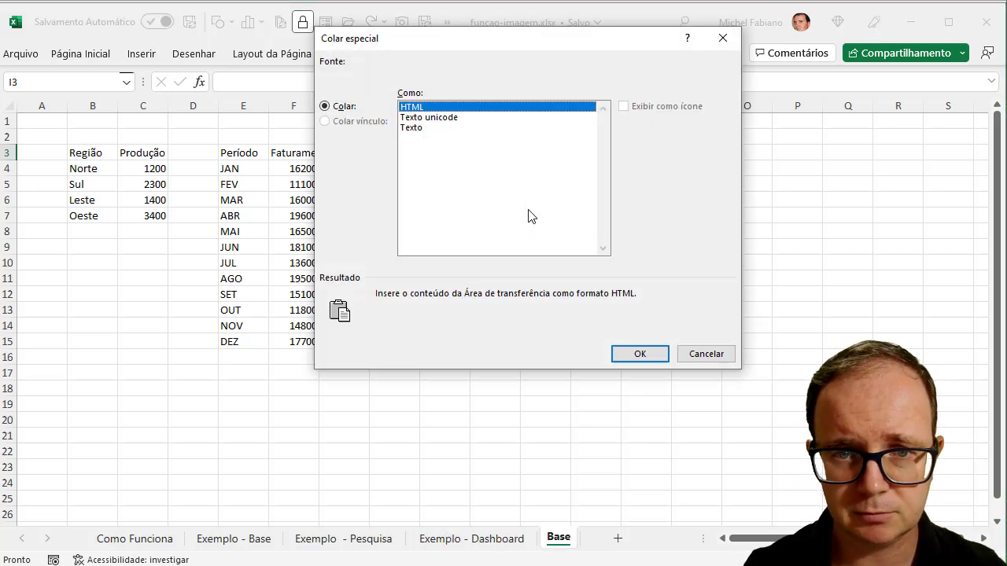
left_click(423, 128)
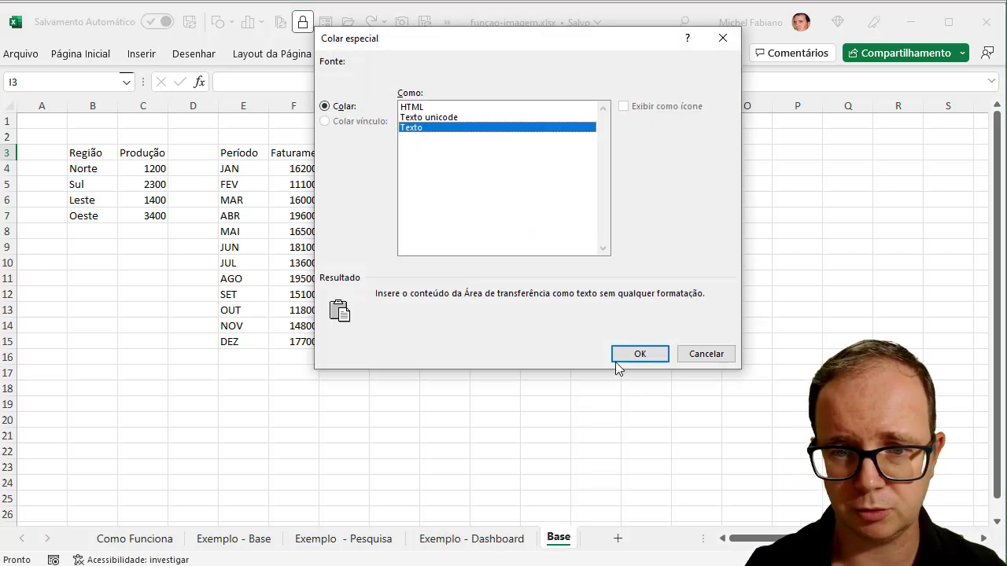
left_click(636, 358)
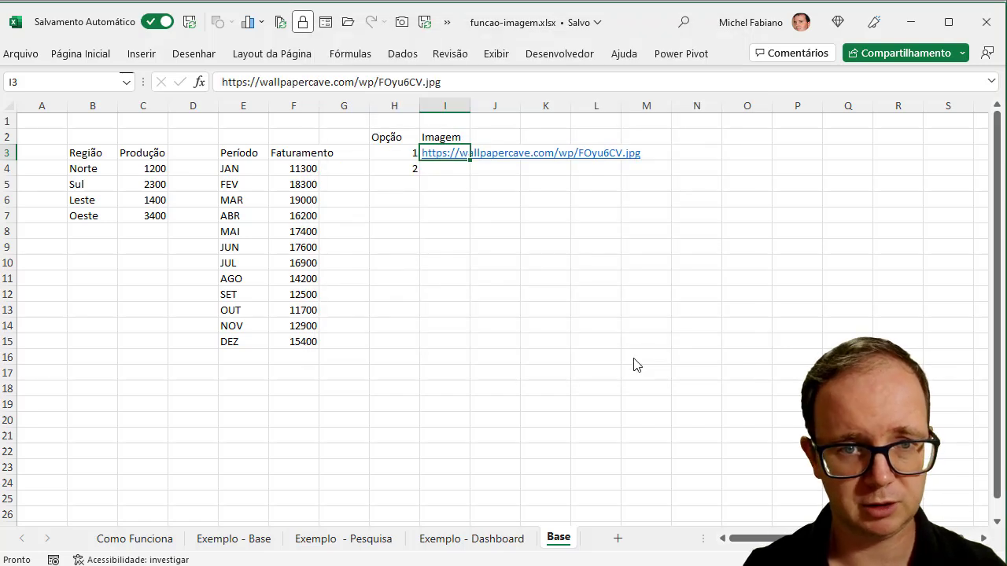
left_click(474, 539)
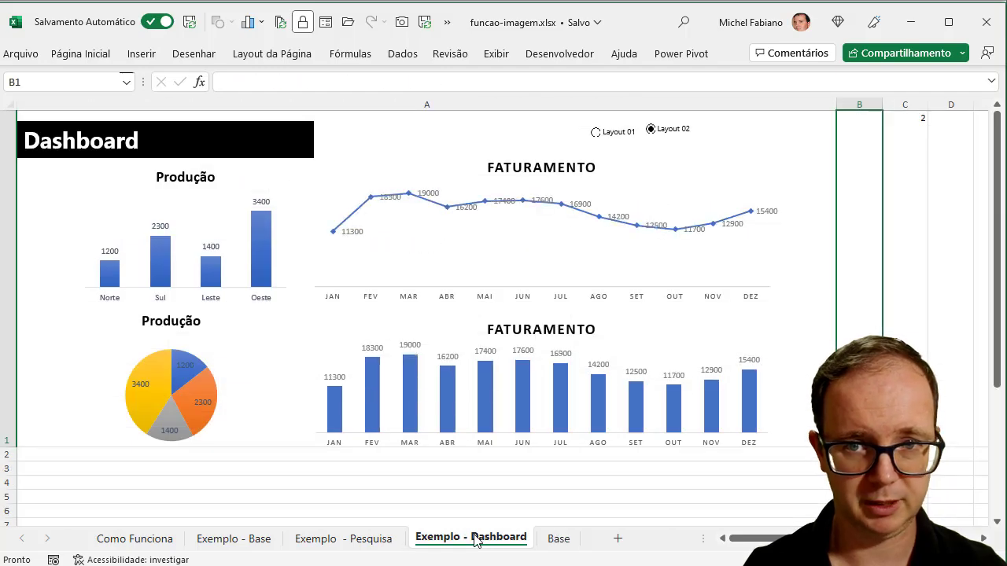
Step: Choose Layout 01 and start A1's formula with the condition =SE(C1=1;
left_click(596, 133)
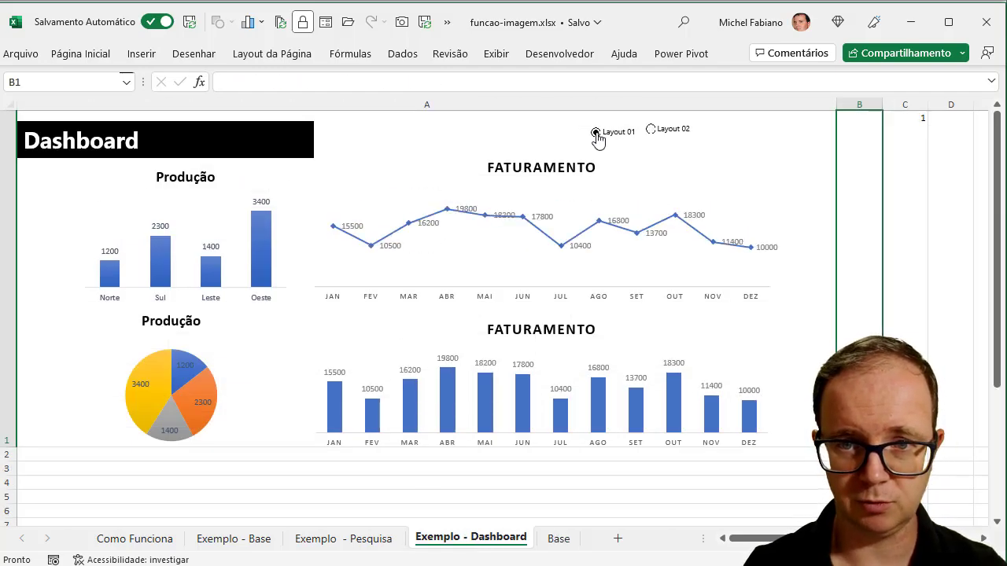
left_click(483, 130)
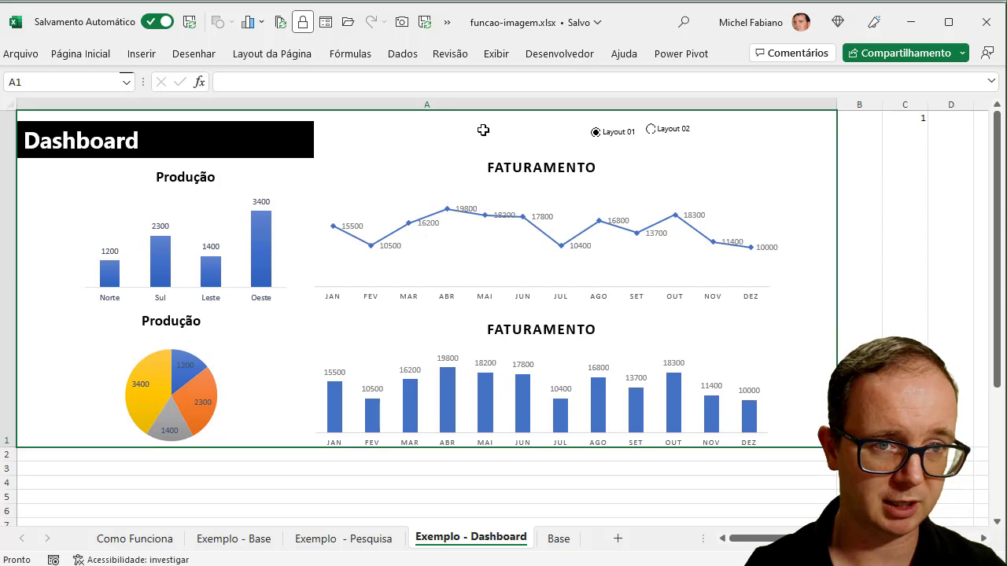
left_click(437, 82)
type("=s")
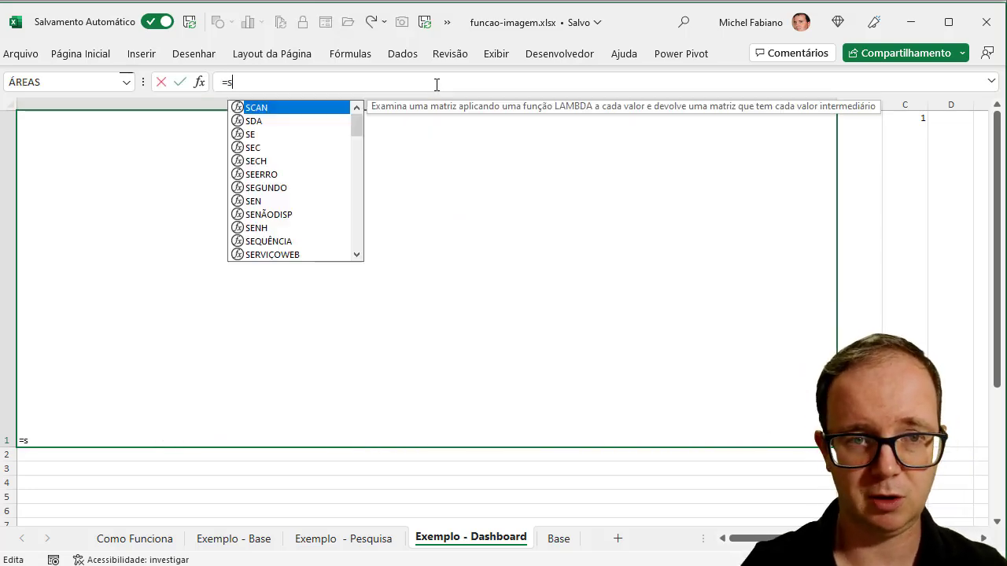
type("e(")
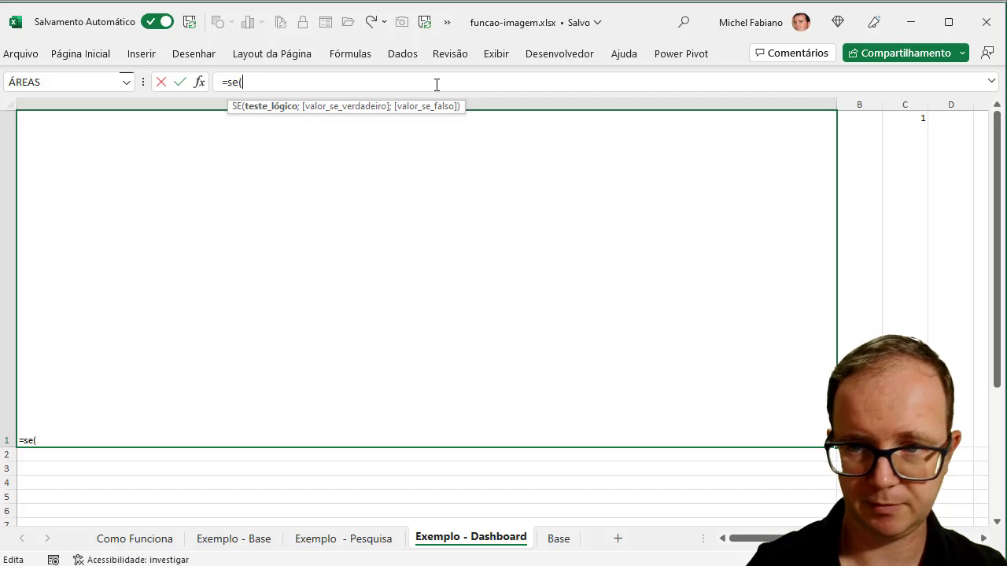
left_click(912, 152)
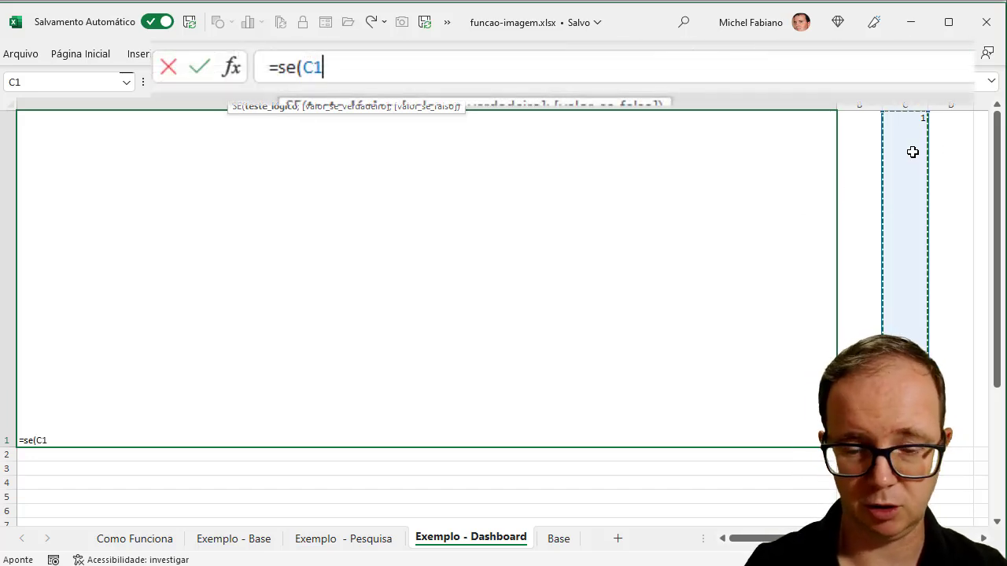
type("=1")
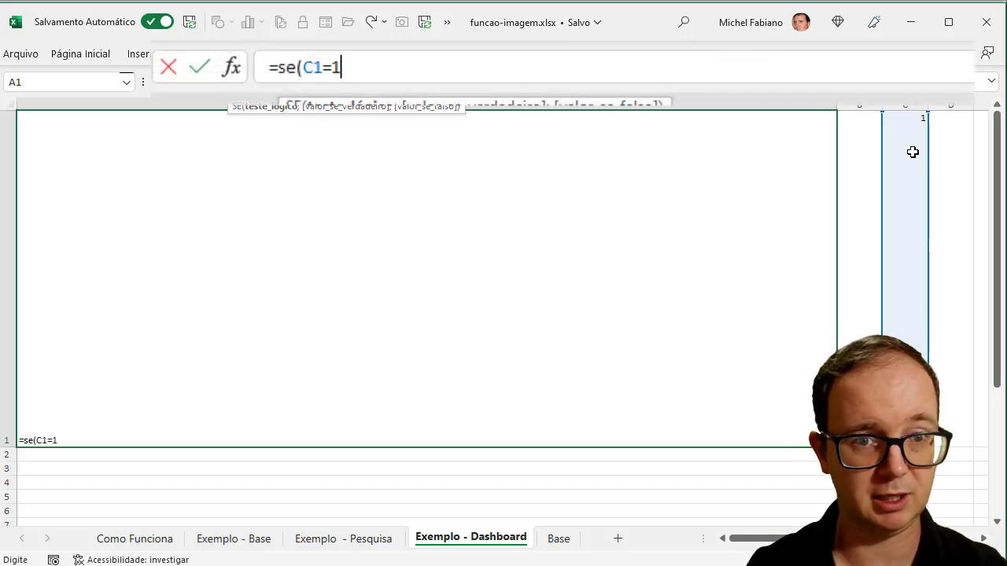
type(";")
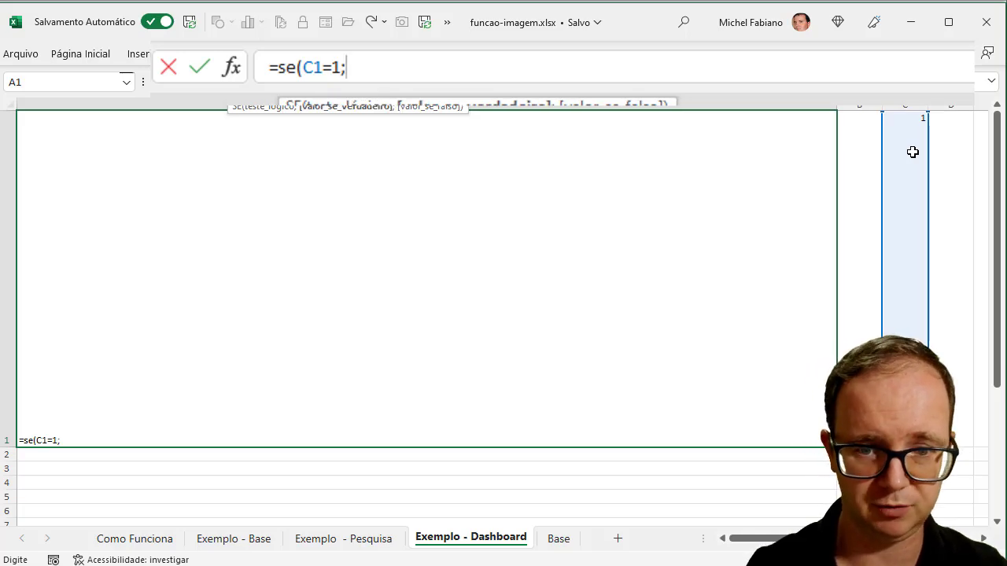
Step: Complete the formula as =SE(C1=1;Base!I3;Base!I4) and commit it in A1
left_click(560, 539)
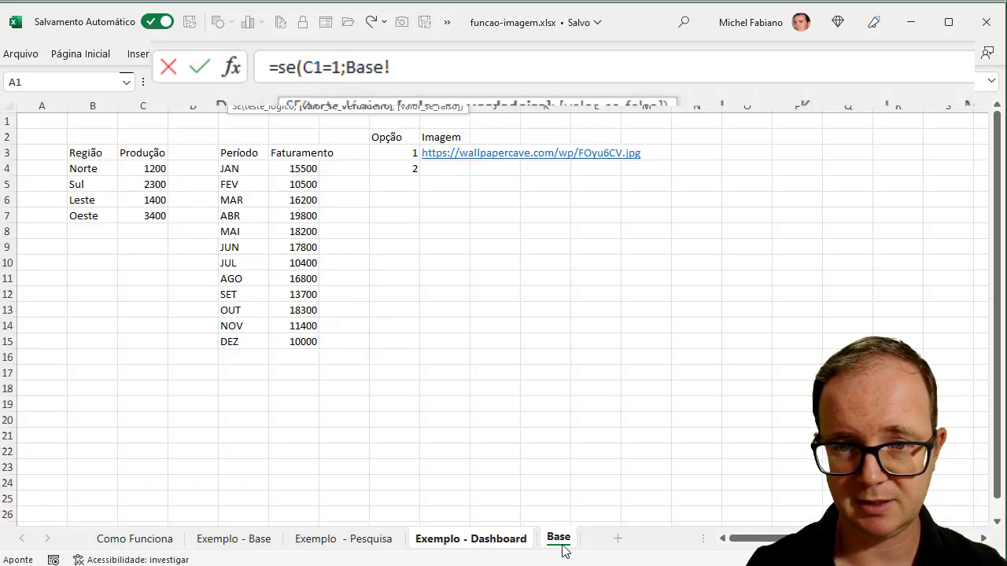
left_click(459, 147)
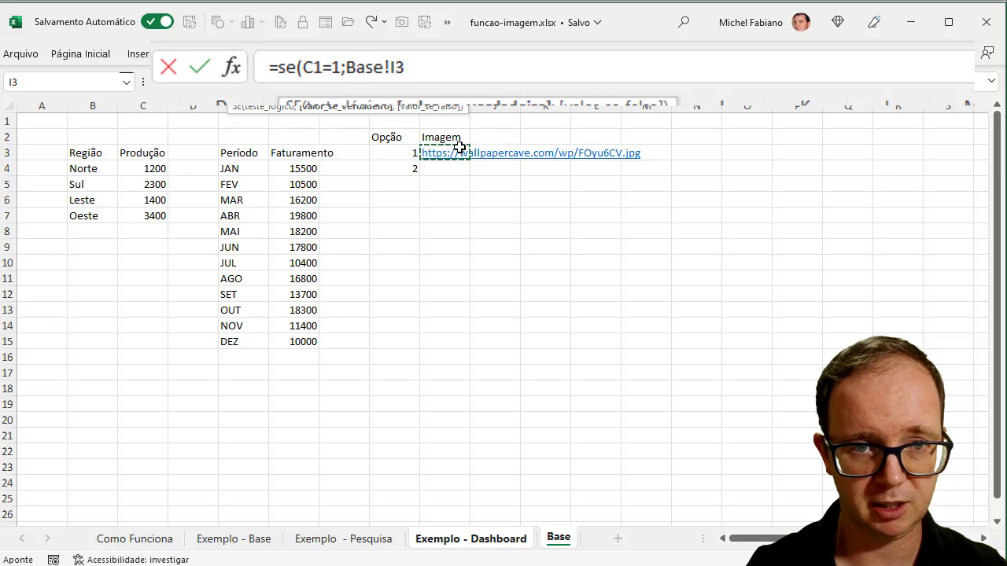
type(";")
key("Down")
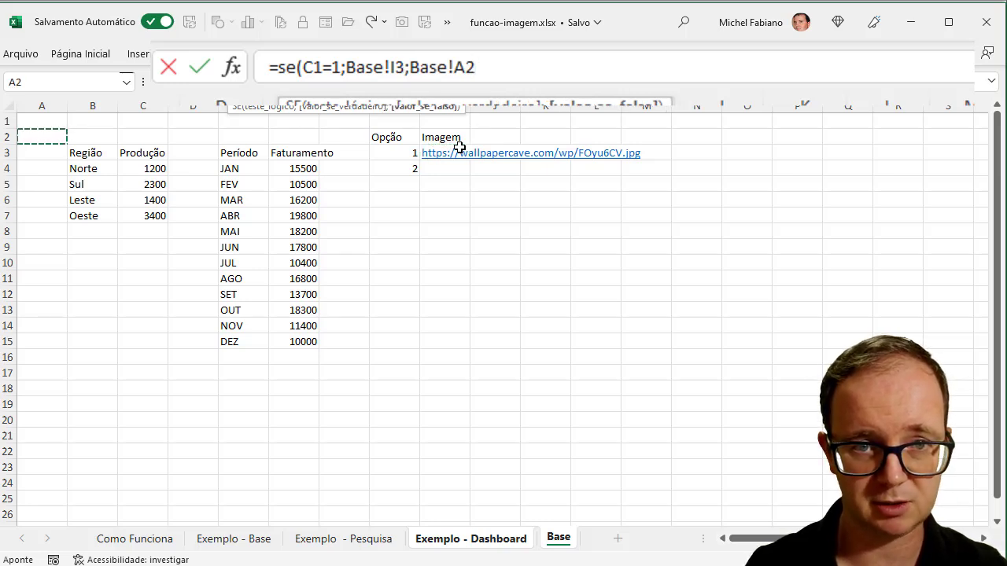
key("Down")
key("Right")
key("Right")
key("Right")
key("Right")
key("Right")
key("Right")
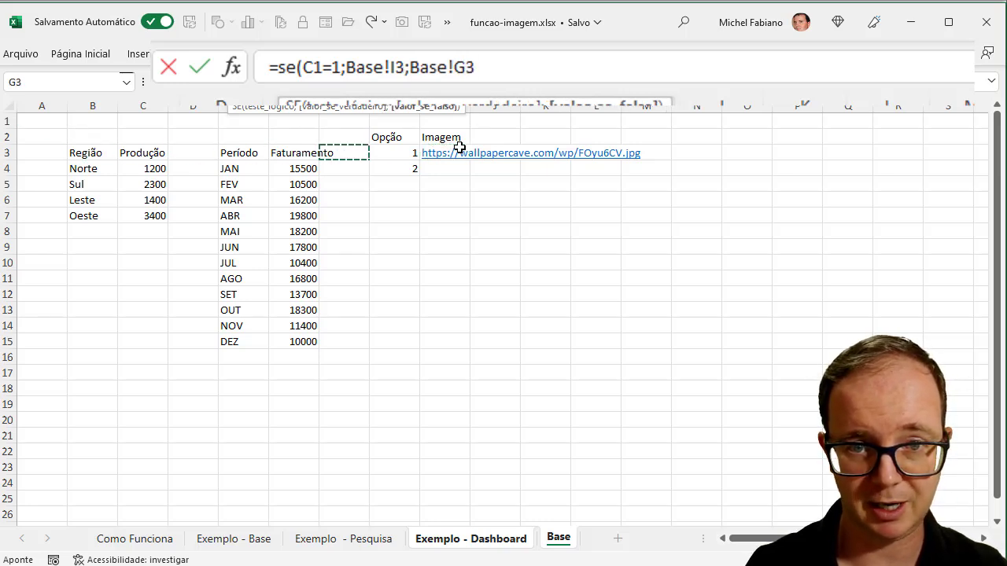
key("Right")
key("Right")
type(")")
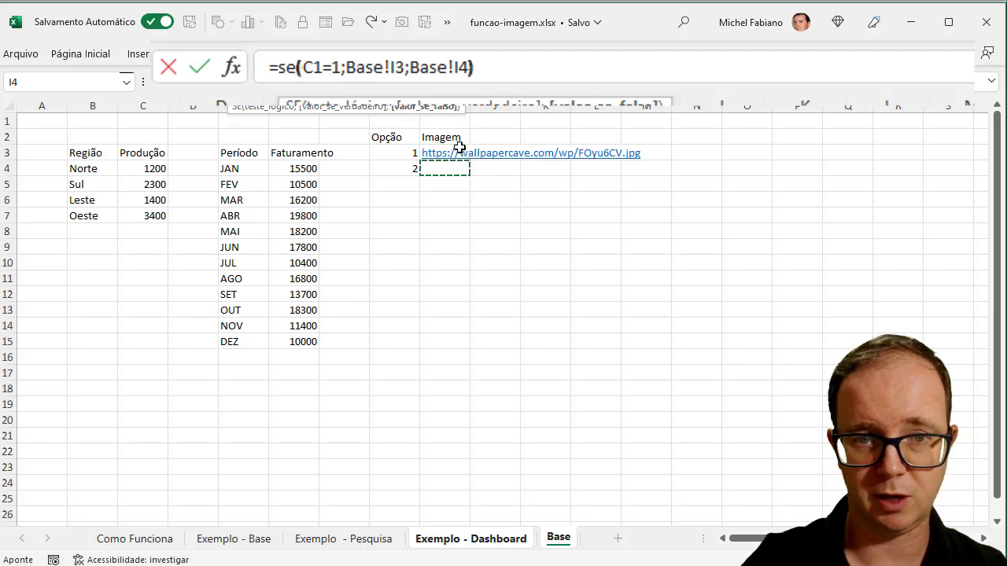
key("Return")
key("Up")
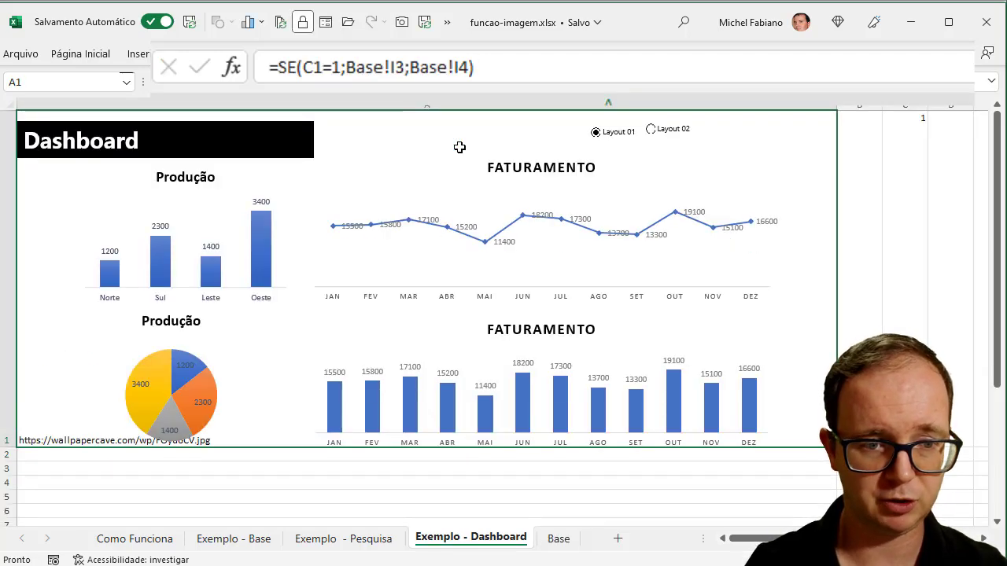
Step: Change A1's formula to =IMAGEM(SE(C1=1;Base!I3;Base!I4);;1)
left_click(281, 68)
type("imagem")
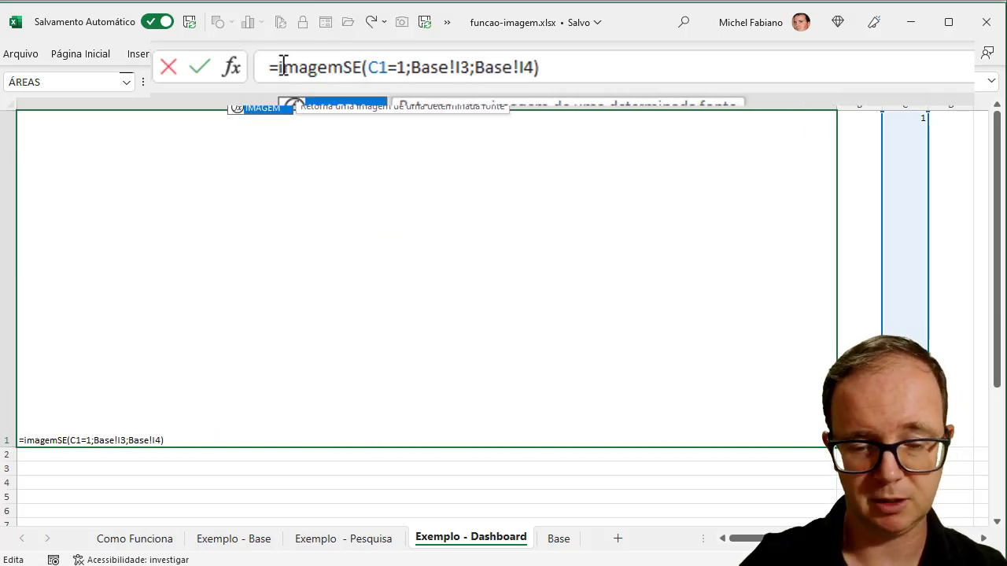
type("(")
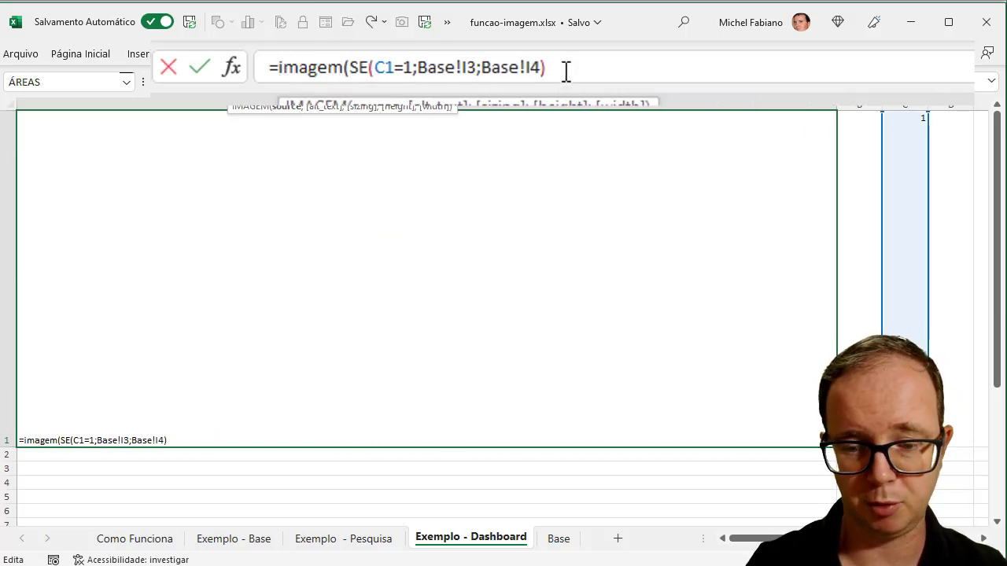
type(";;")
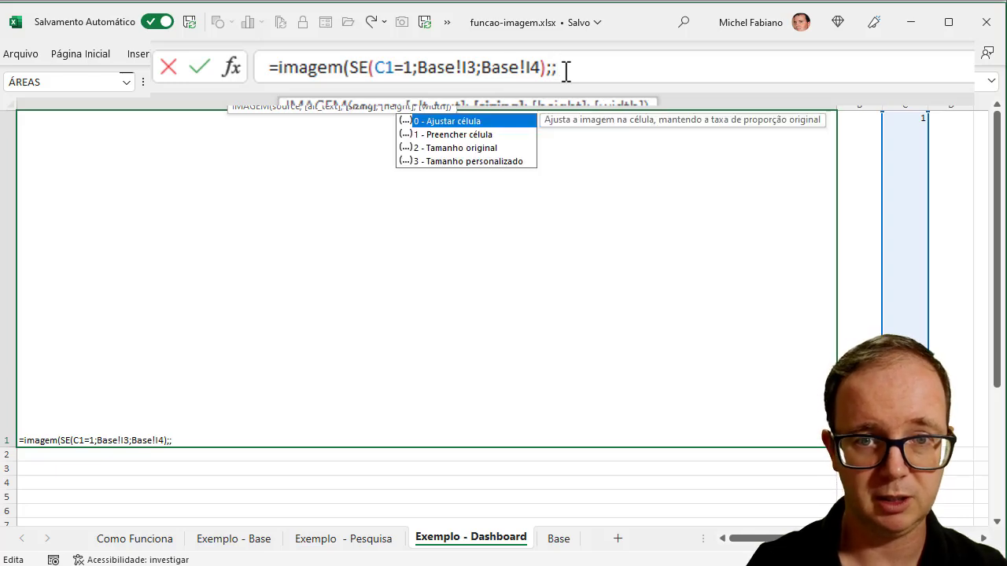
type("1)")
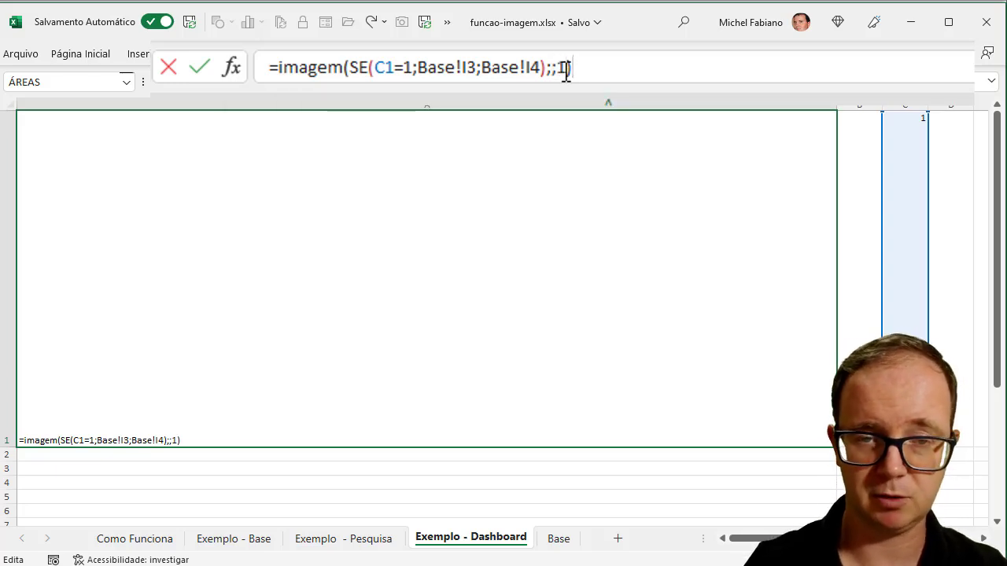
key("Return")
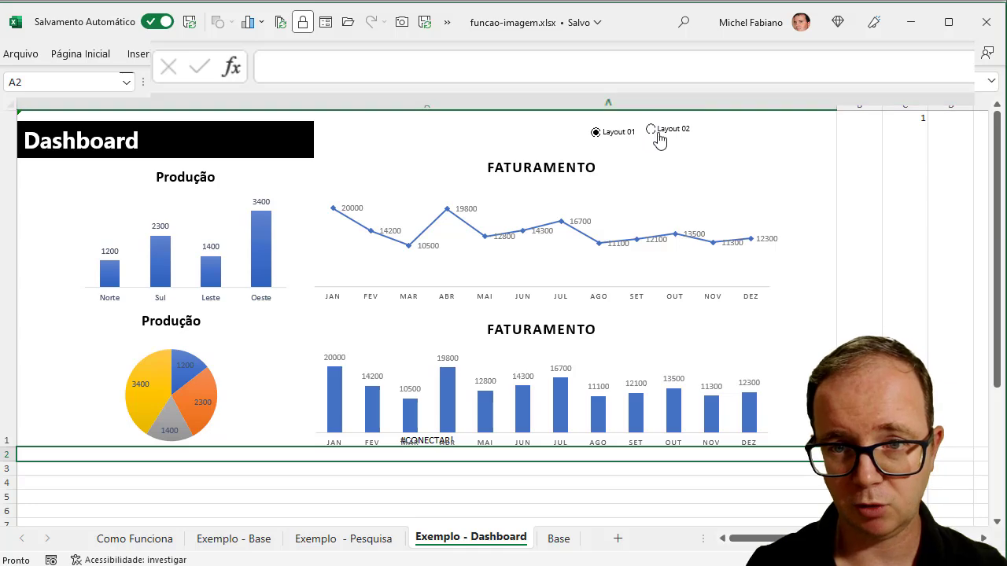
Step: Toggle Layout 02 and Layout 01, then recalculate A1 from its #CONECTAR! error menu
left_click(656, 132)
left_click(614, 134)
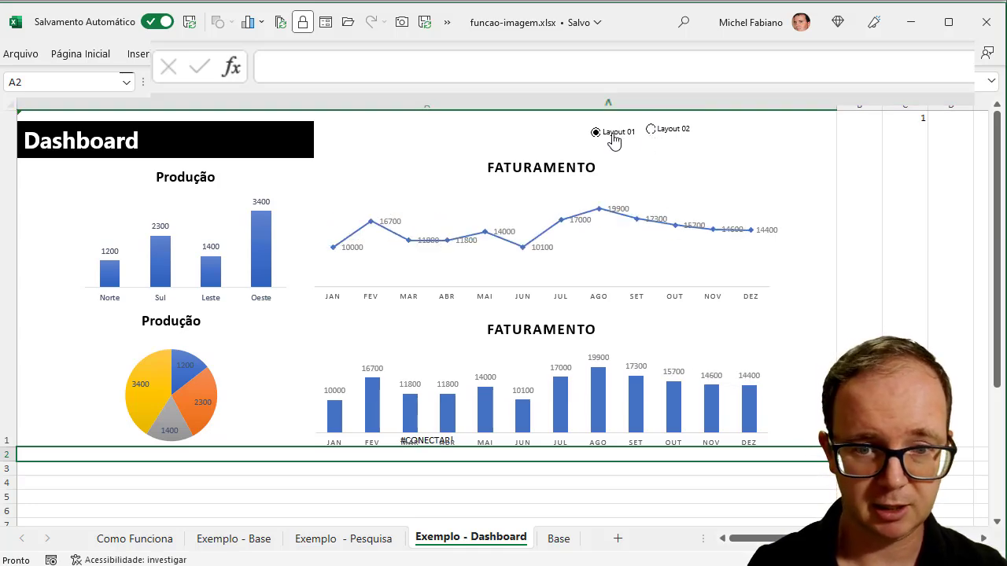
left_click(516, 136)
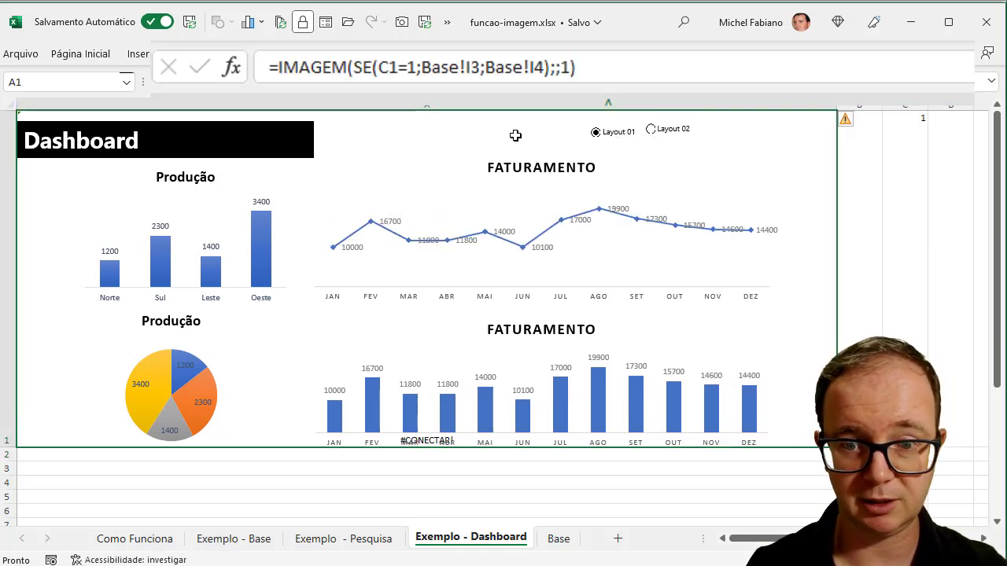
left_click(846, 122)
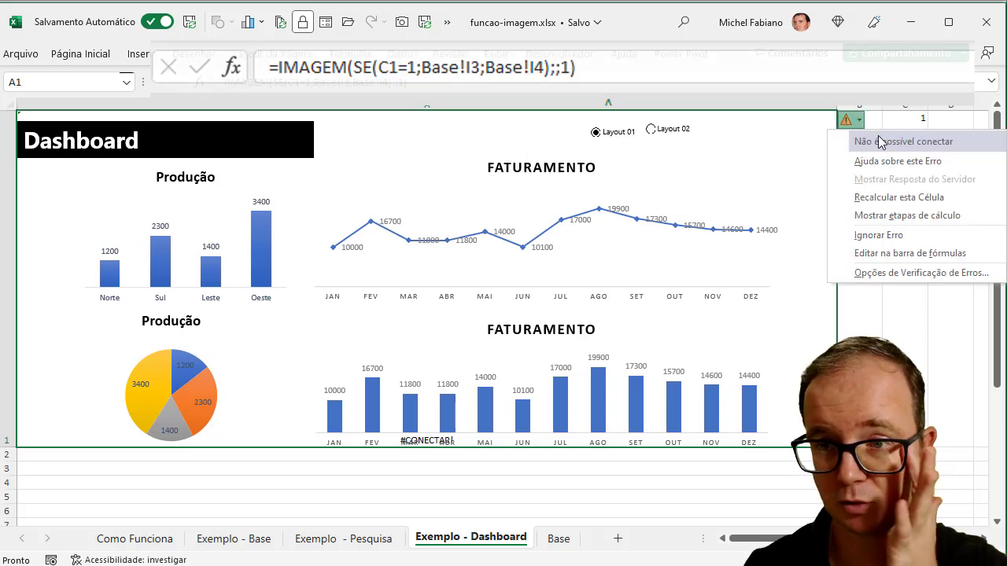
left_click(897, 197)
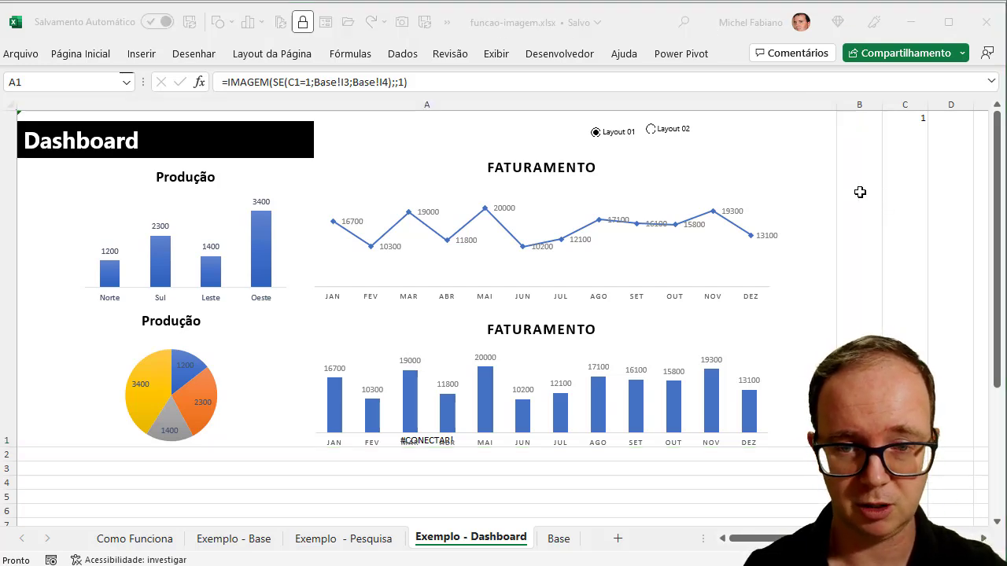
Step: Copy the blue background image's address from its Edge tab and return to Excel's Base sheet
key("alt+Tab")
left_click(697, 19)
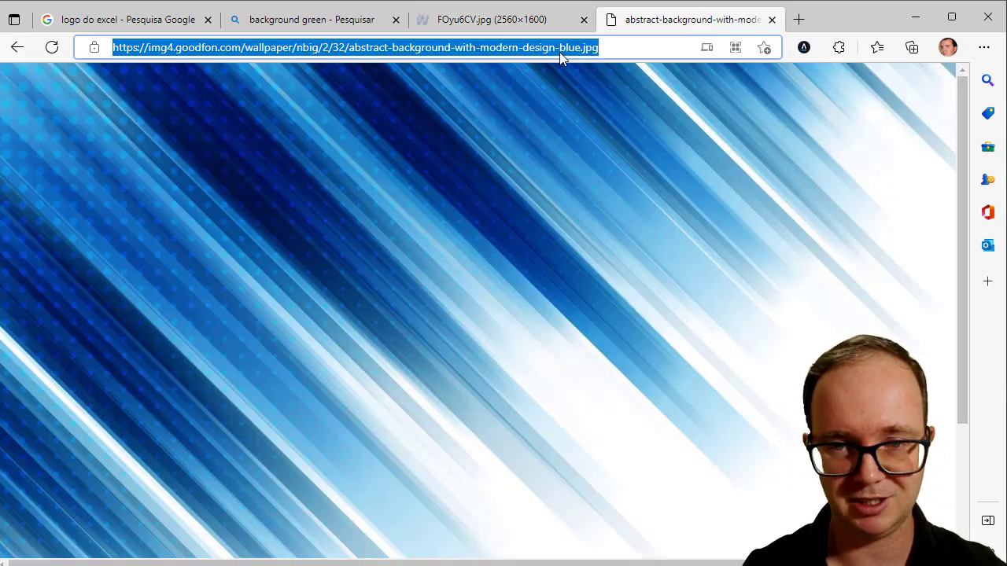
key("ctrl+shift+Tab")
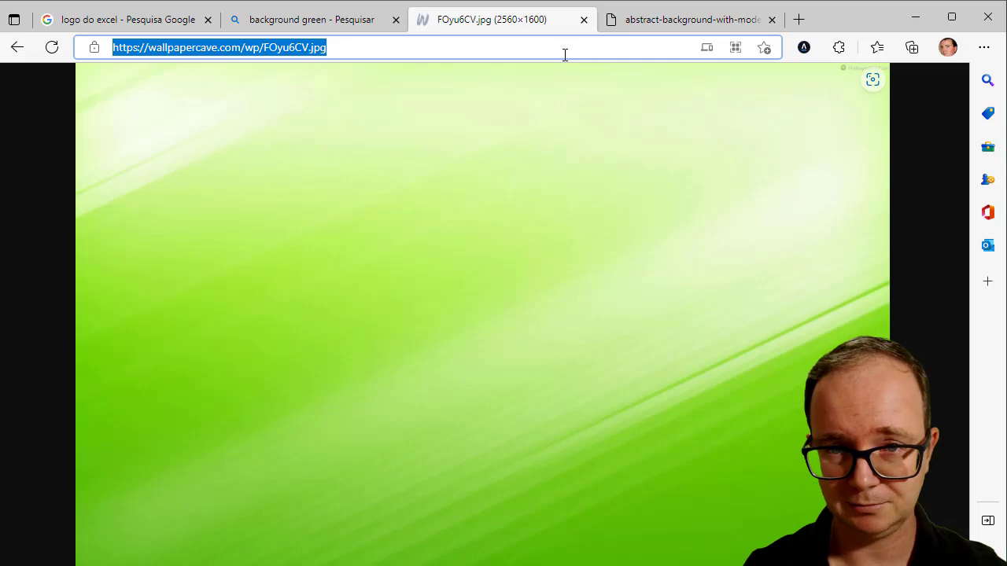
key("ctrl+Tab")
key("alt+Tab")
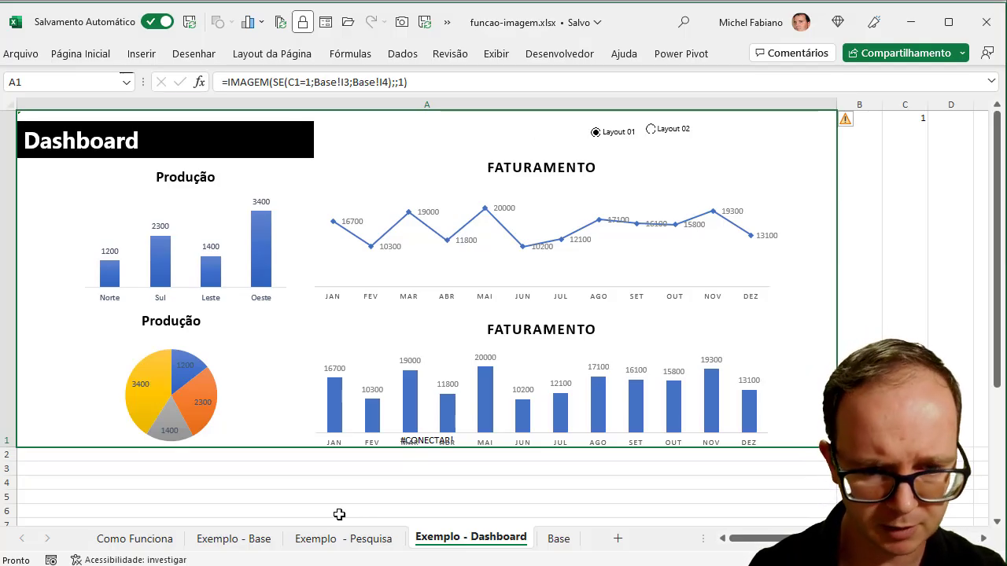
left_click(560, 541)
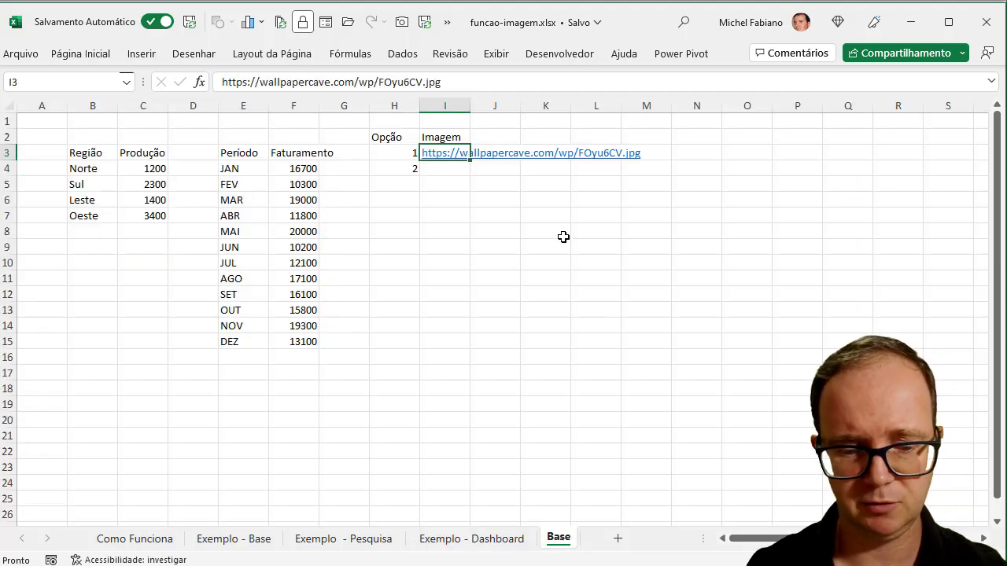
Step: Paste the blue image URL into I3 as plain Text via Home > Paste Special, then view the dashboard
type("abstract-background-with-modern-design-blue.jpg (1332x850) (goodfon.com)")
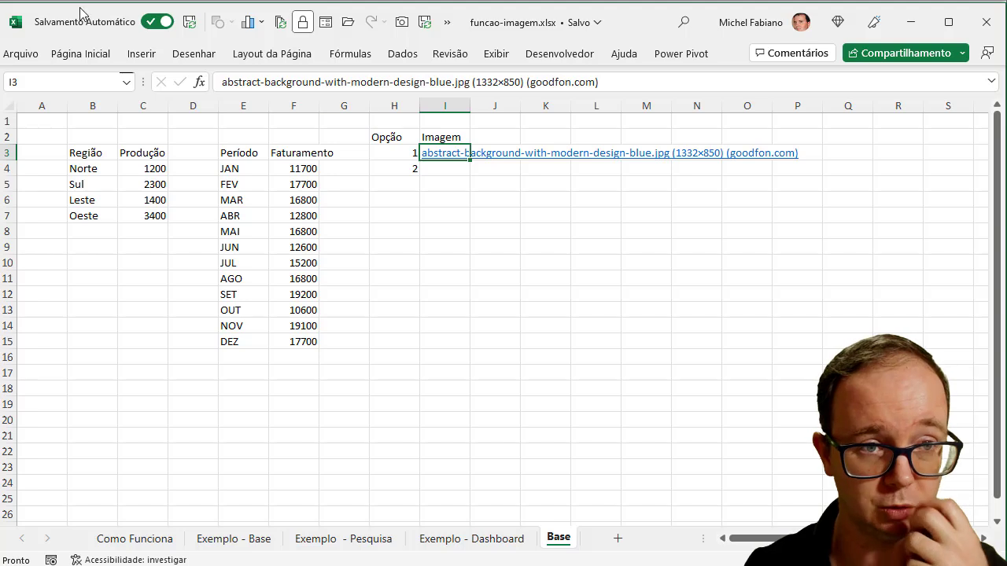
left_click(69, 54)
left_click(82, 118)
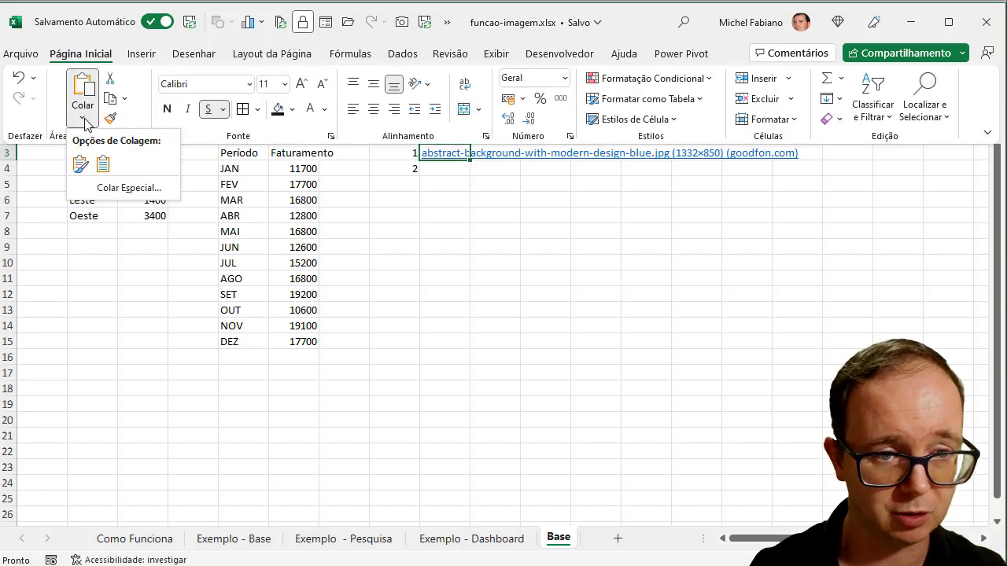
left_click(111, 192)
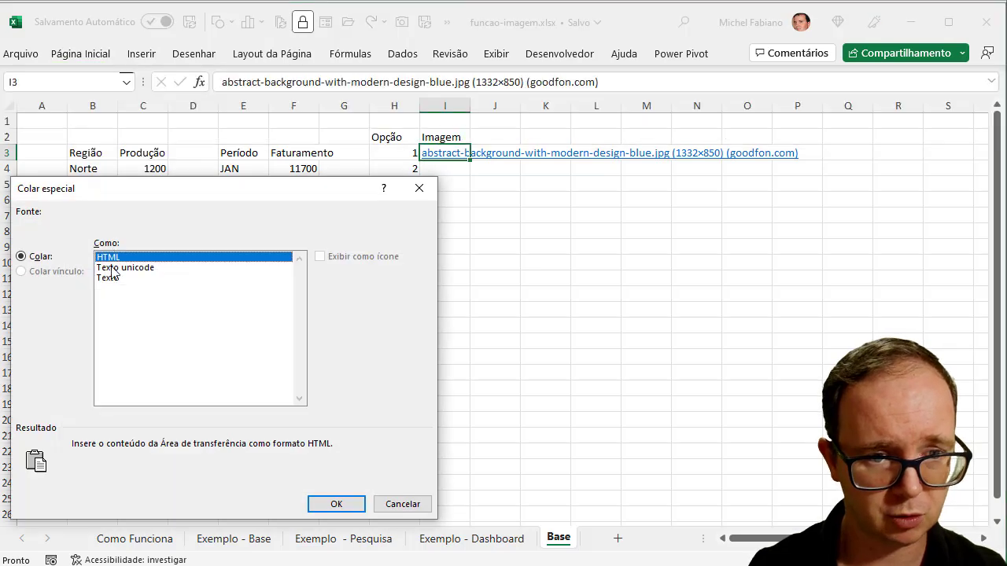
left_click(115, 278)
left_click(336, 504)
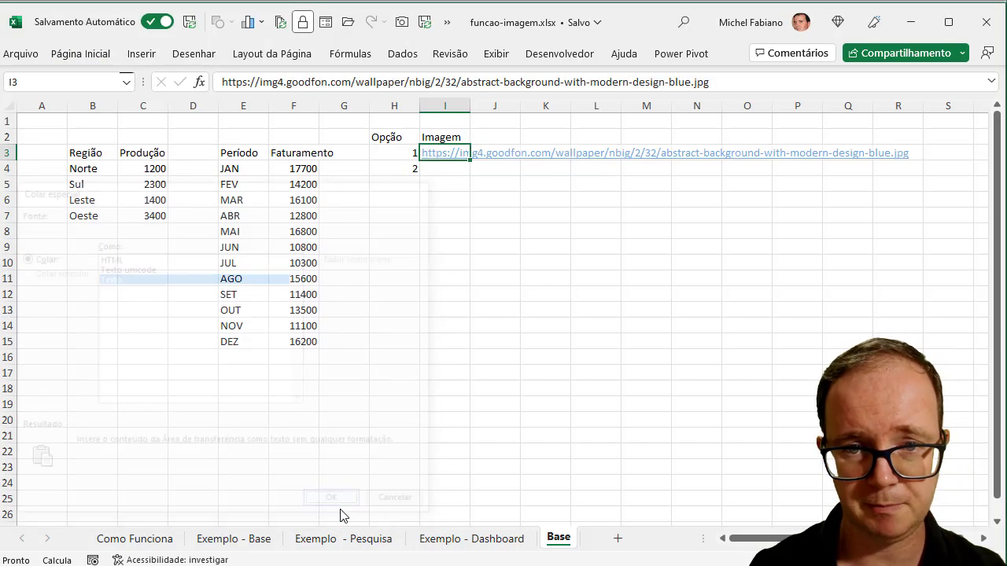
left_click(447, 541)
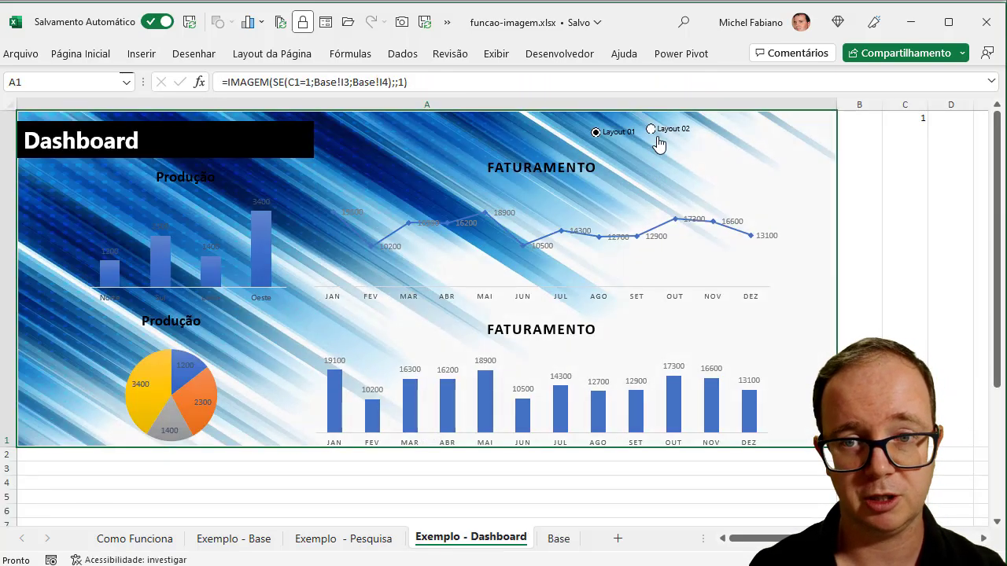
Step: Switch to Layout 02 and back to Layout 01, then bring Edge forward
left_click(658, 134)
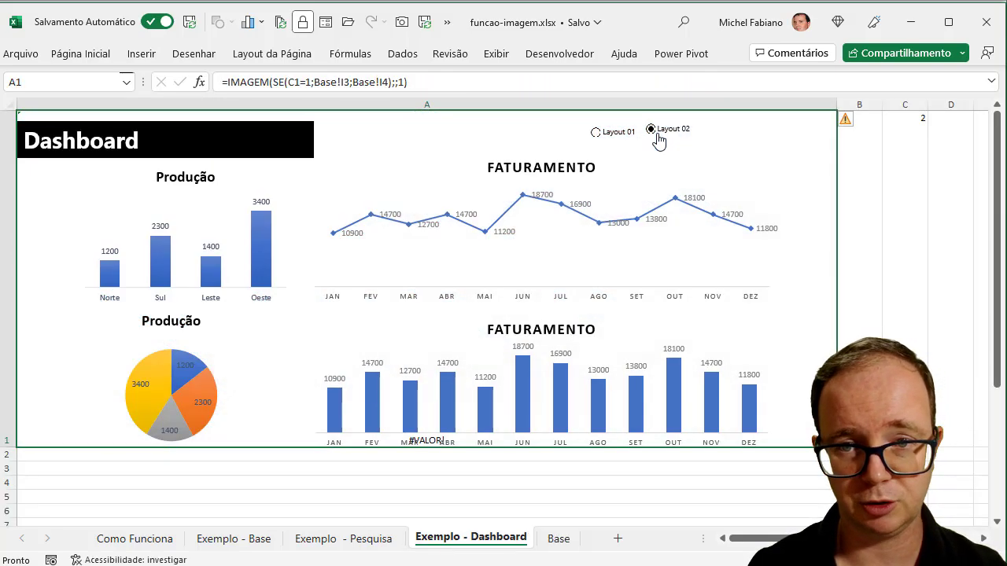
left_click(614, 135)
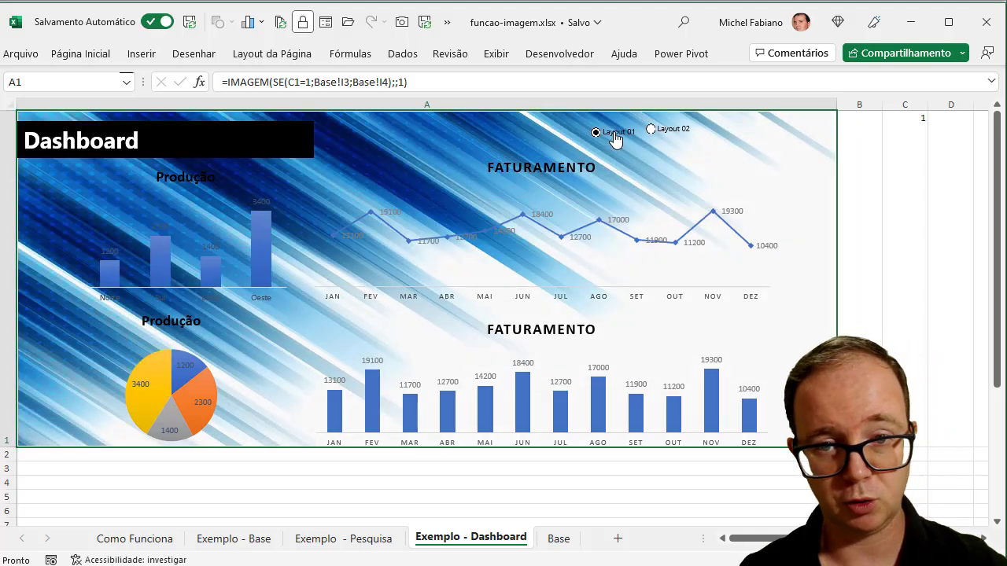
key("alt+Tab")
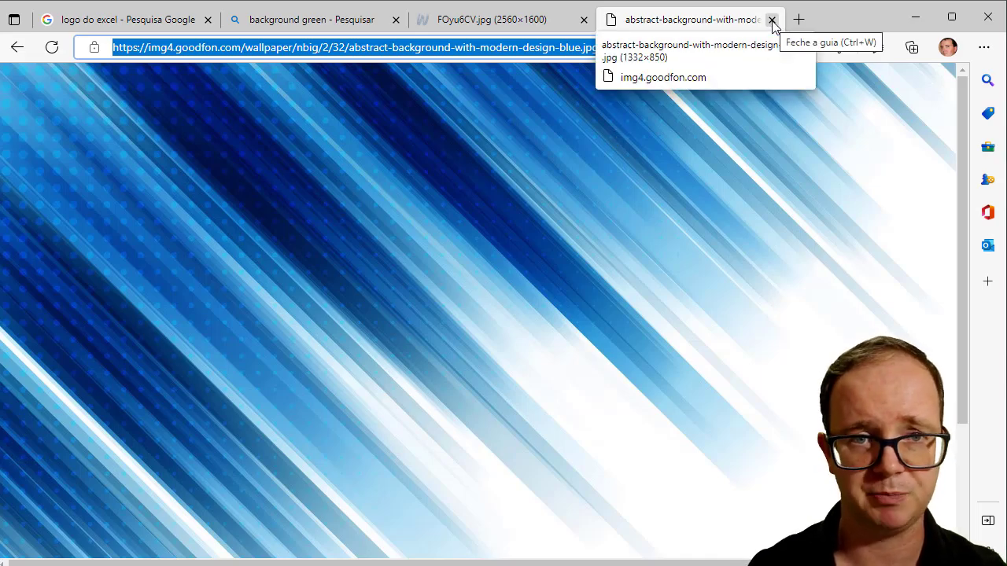
Step: From the background green Bing results, copy a dark green image's link and load it full-size
left_click(336, 17)
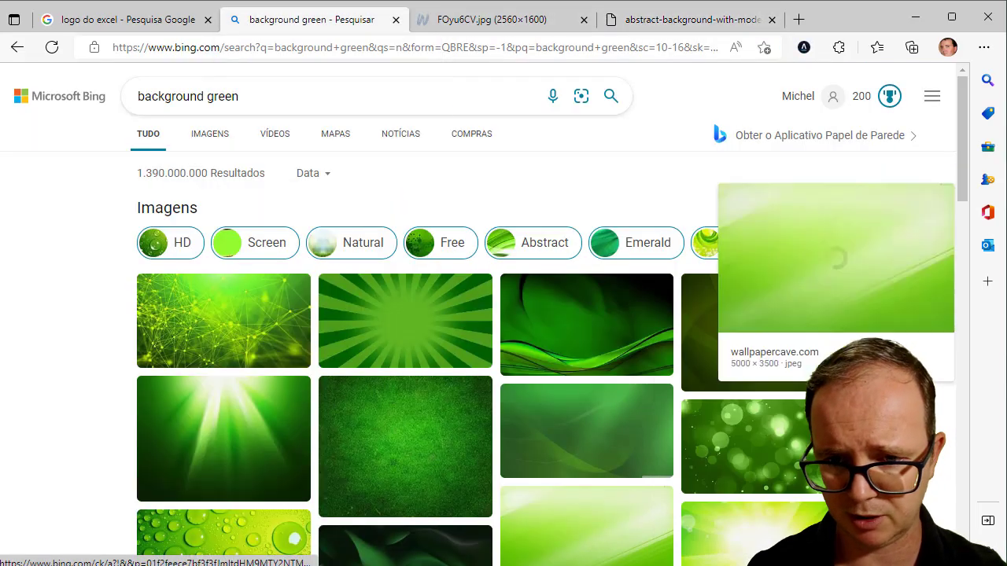
left_click(590, 434)
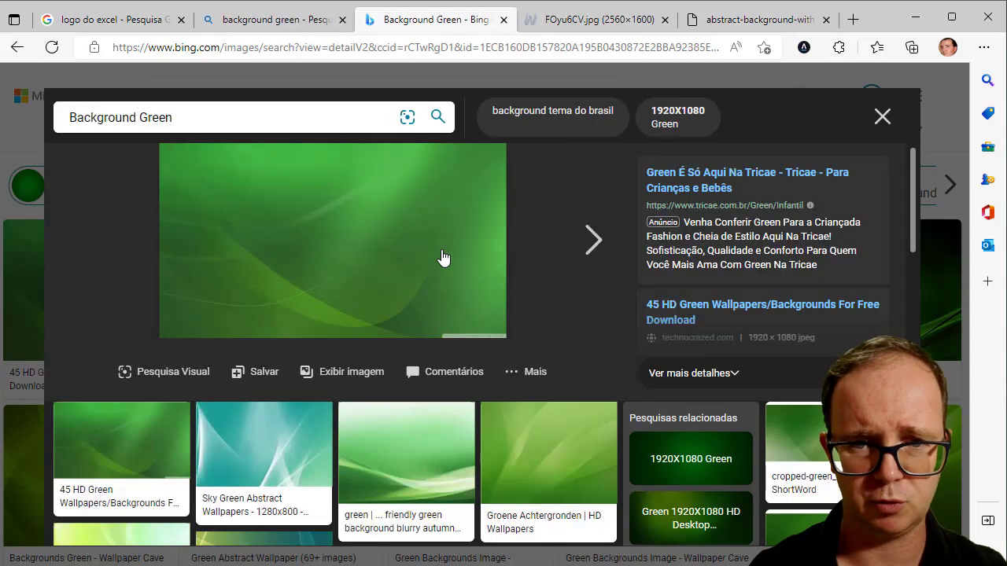
right_click(443, 253)
left_click(542, 341)
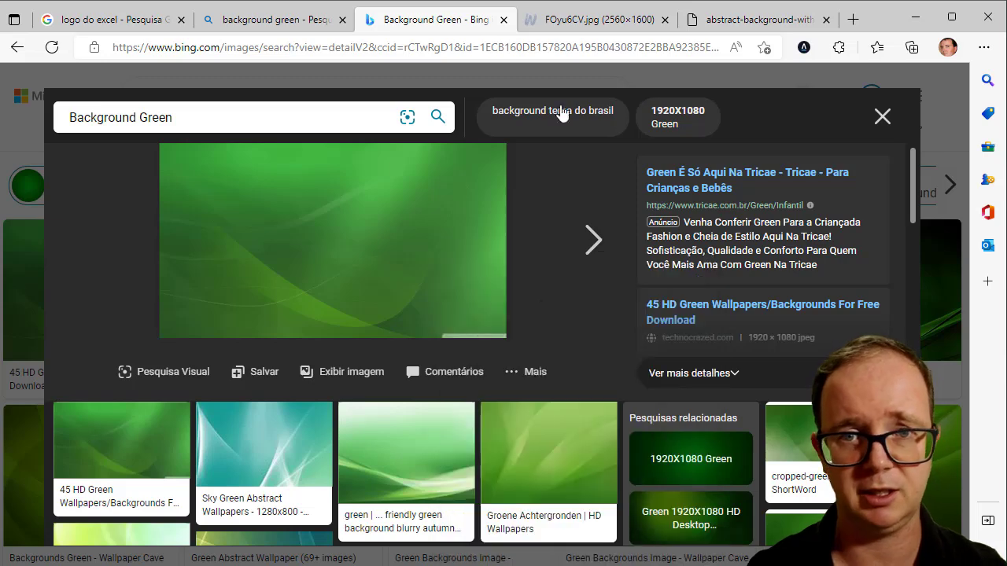
left_click(556, 48)
type("https://th.bing.com/th/id/OIP.rCTwRgD1Viuv8RZtXIL79AHaEK?pid=ImgDet&rs=1")
key("Return")
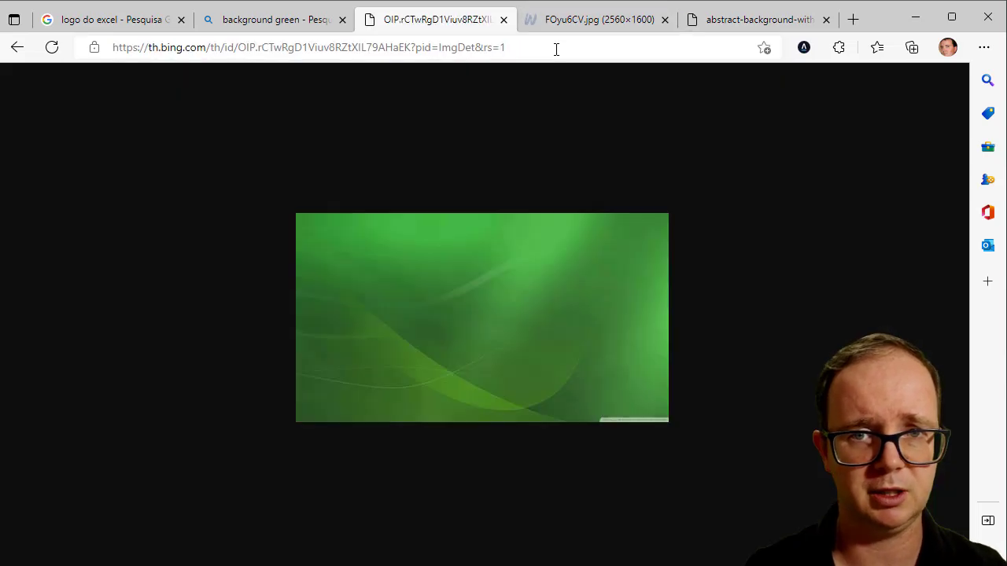
Step: Copy the full-size green image's link and return to Excel
right_click(444, 276)
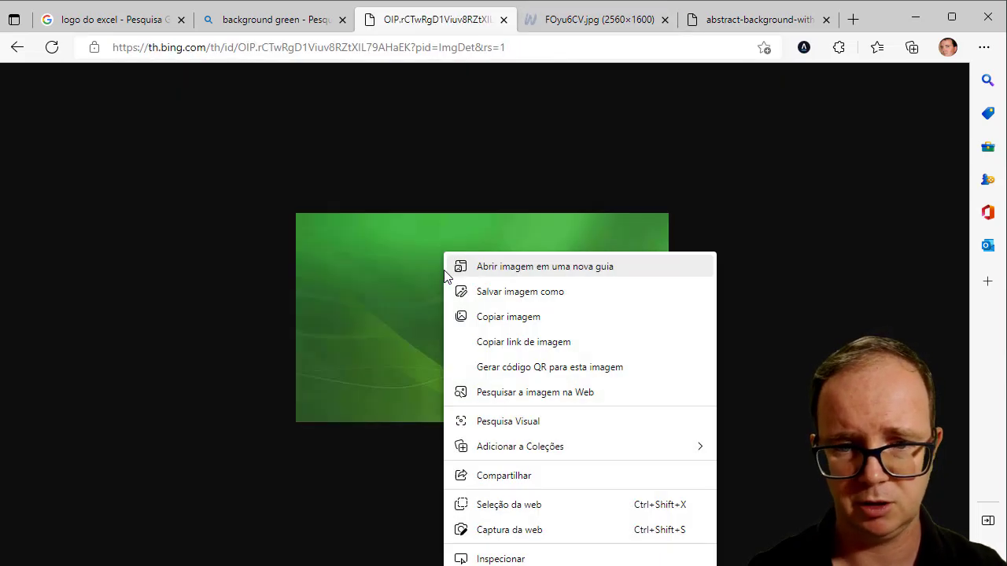
left_click(525, 342)
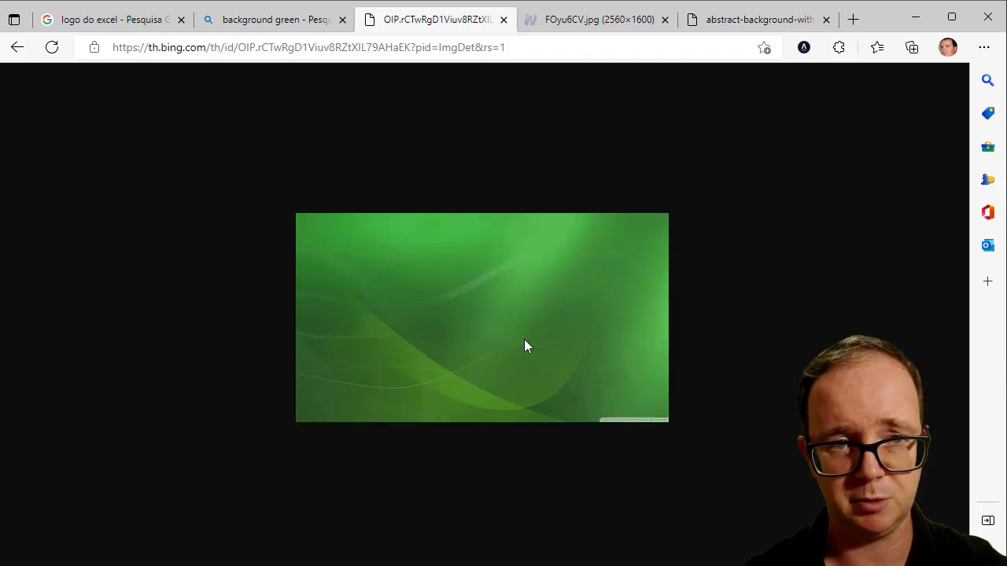
key("ctrl+shift+Tab")
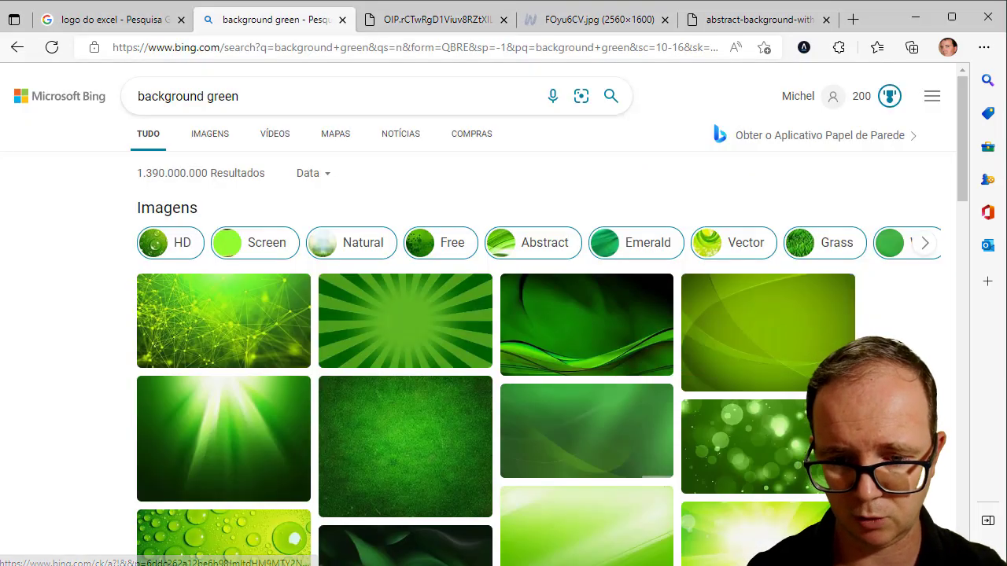
key("alt+Tab")
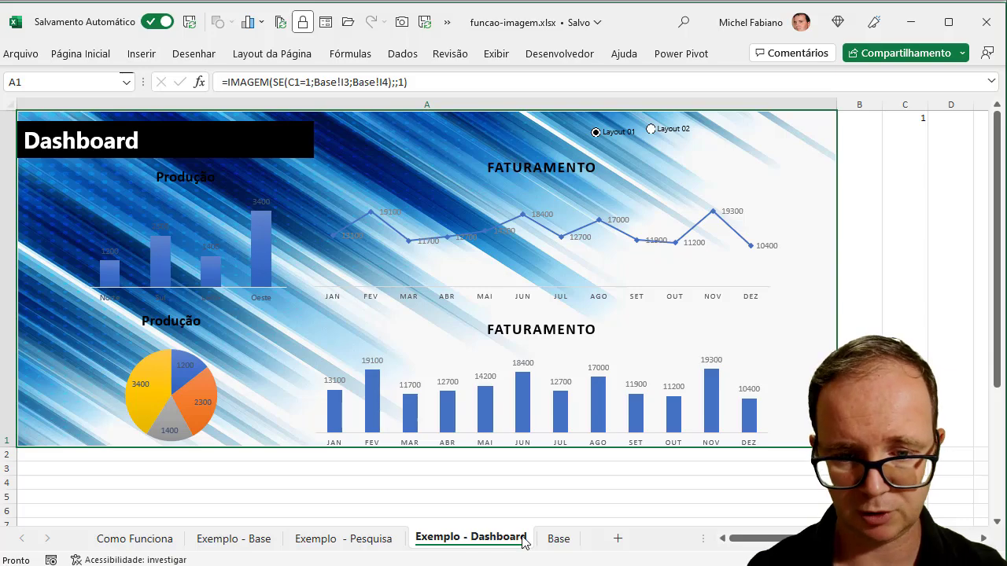
Step: Paste the green image link into Base!I4 and return to the dashboard sheet
left_click(558, 540)
left_click(445, 168)
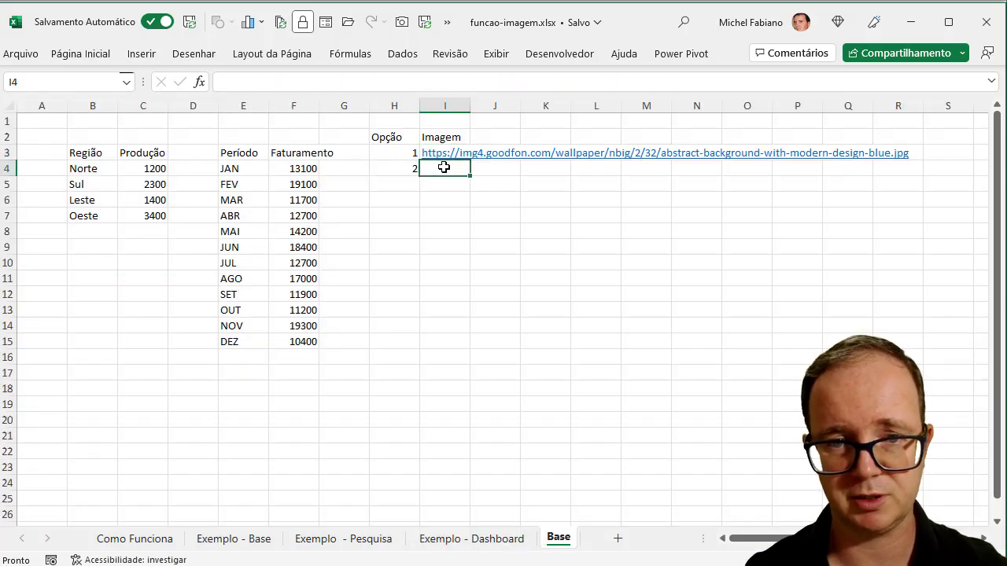
type("https://th.bing.com/th/id/OIP.rCTwRgD1Viuv8RZtXIL79AHaEK?pid=ImgDet&rs=1")
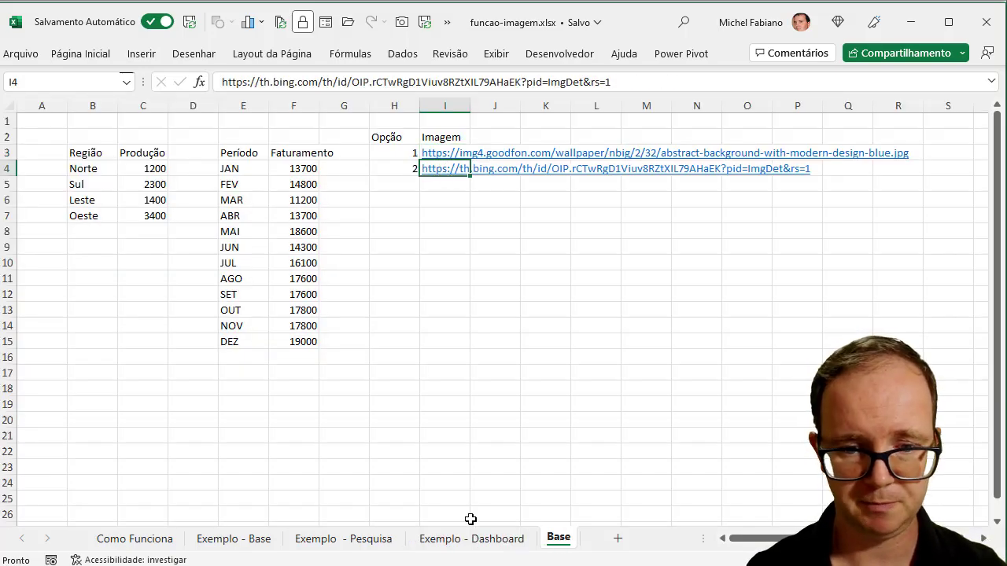
left_click(472, 540)
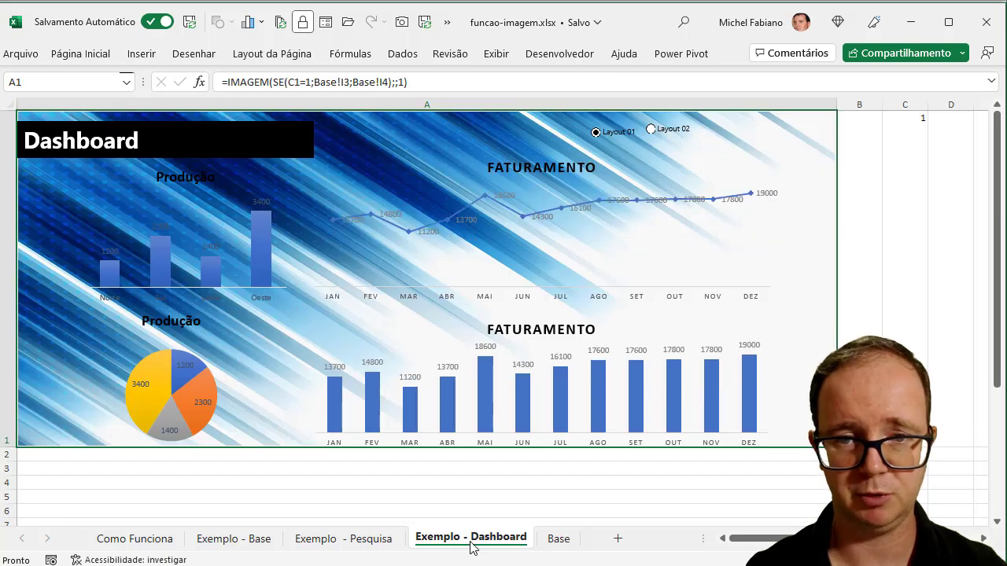
Step: Toggle between Layout 01 and Layout 02, ending on the green Layout 02 background
left_click(650, 130)
left_click(617, 134)
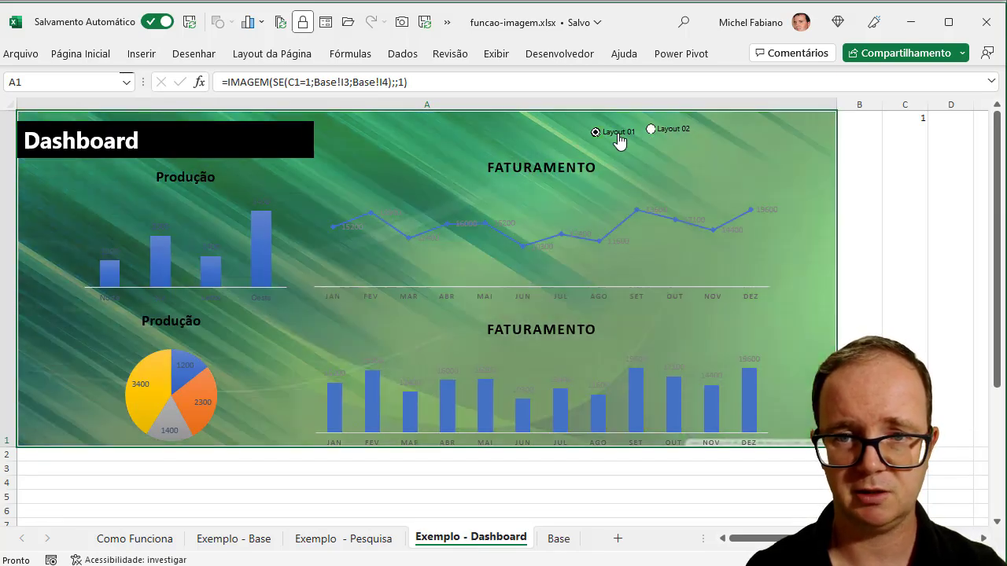
left_click(651, 130)
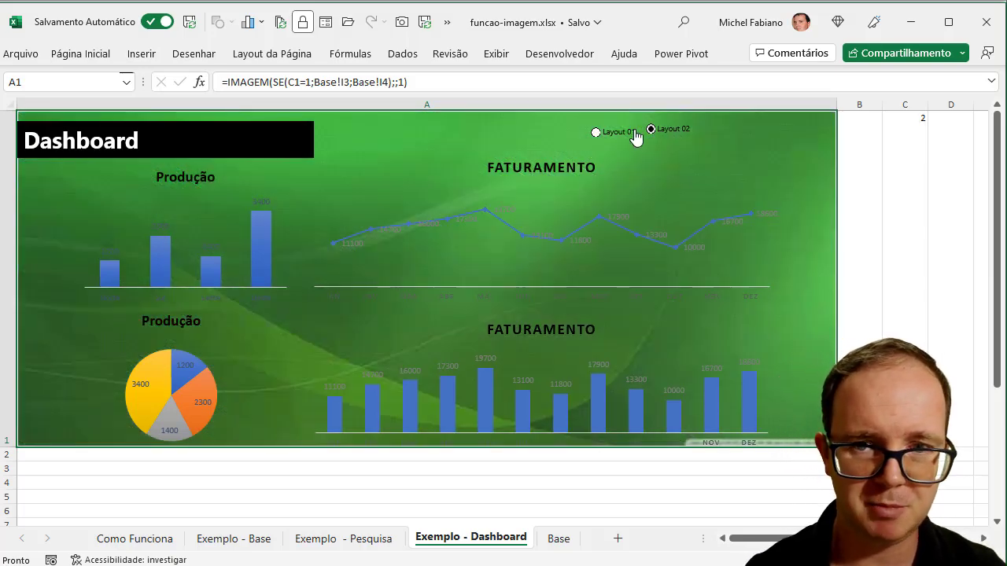
left_click(620, 134)
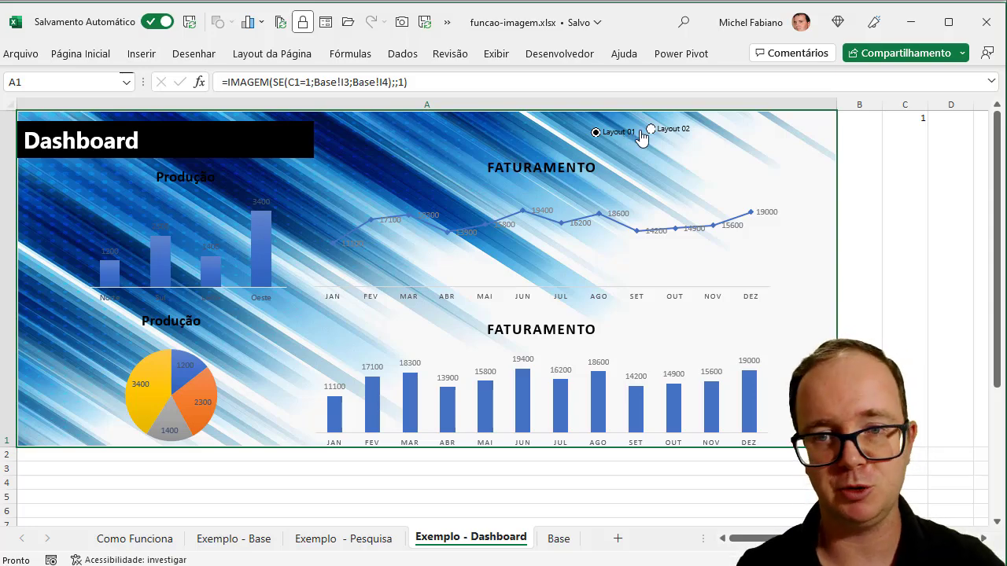
left_click(651, 130)
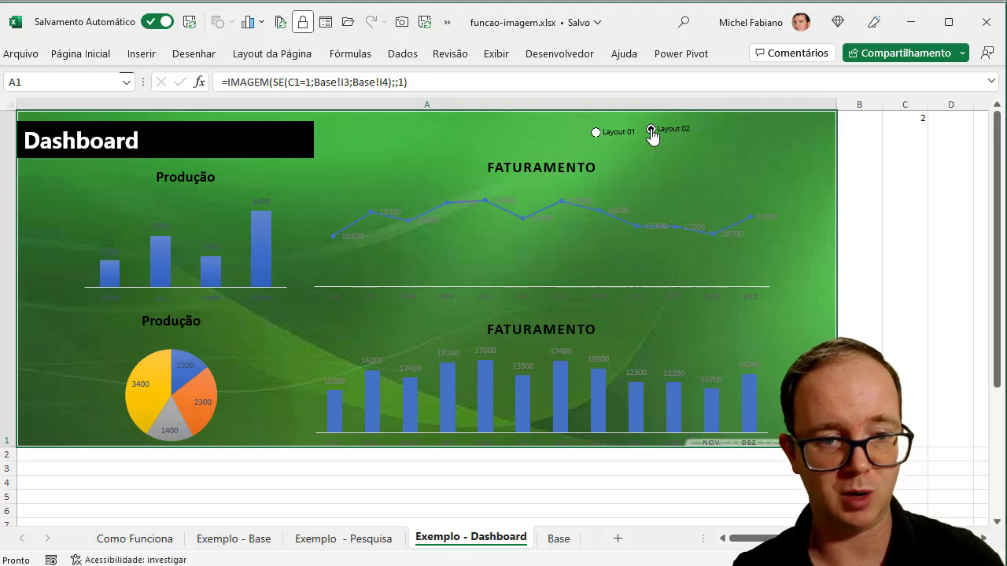